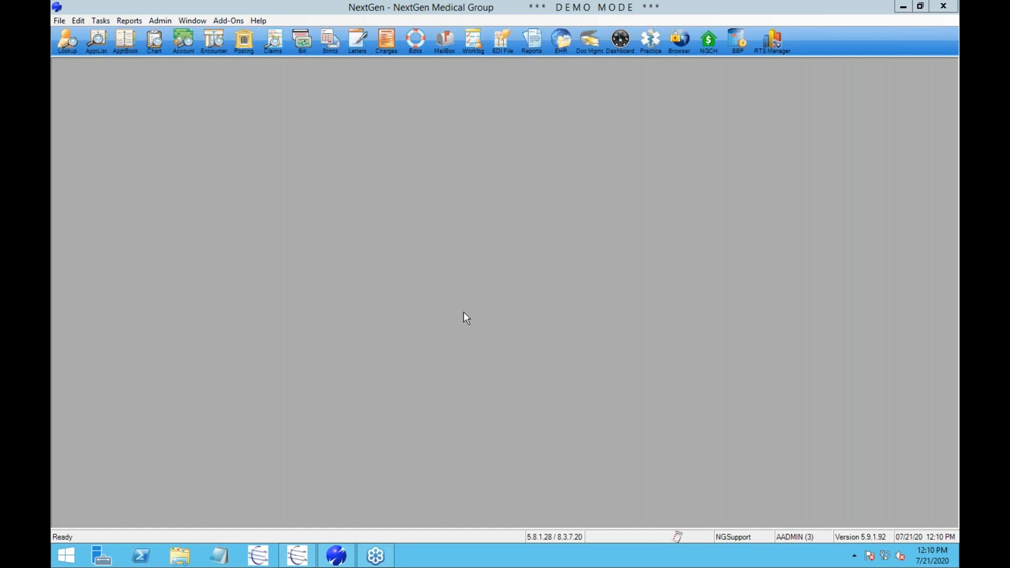
- Open the Unapplied/Deposit Manager add-on and enlarge both its outer window and the inner settings window
{"action": "left_click", "coordinate": [226, 21]}
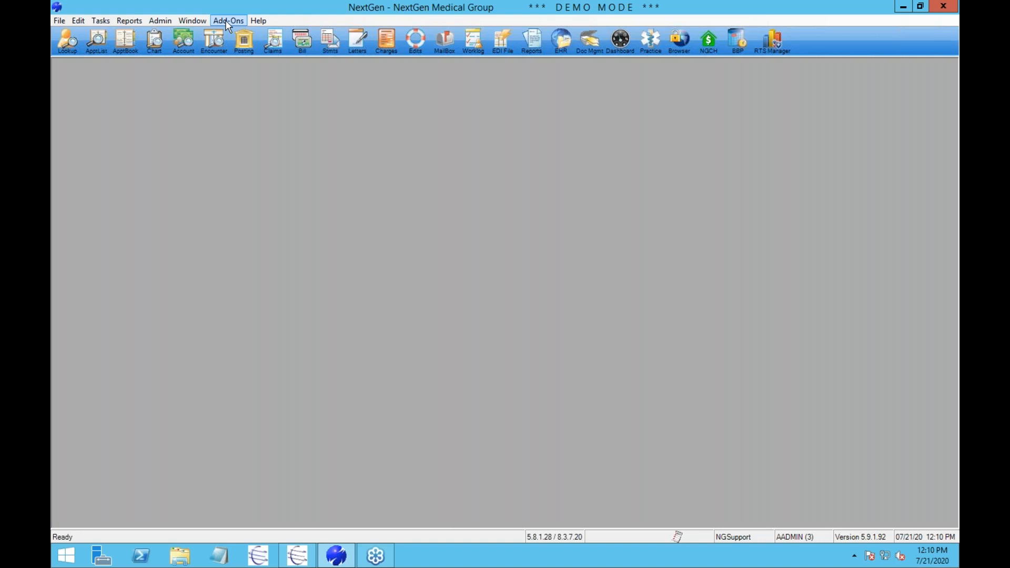
{"action": "left_click", "coordinate": [228, 24]}
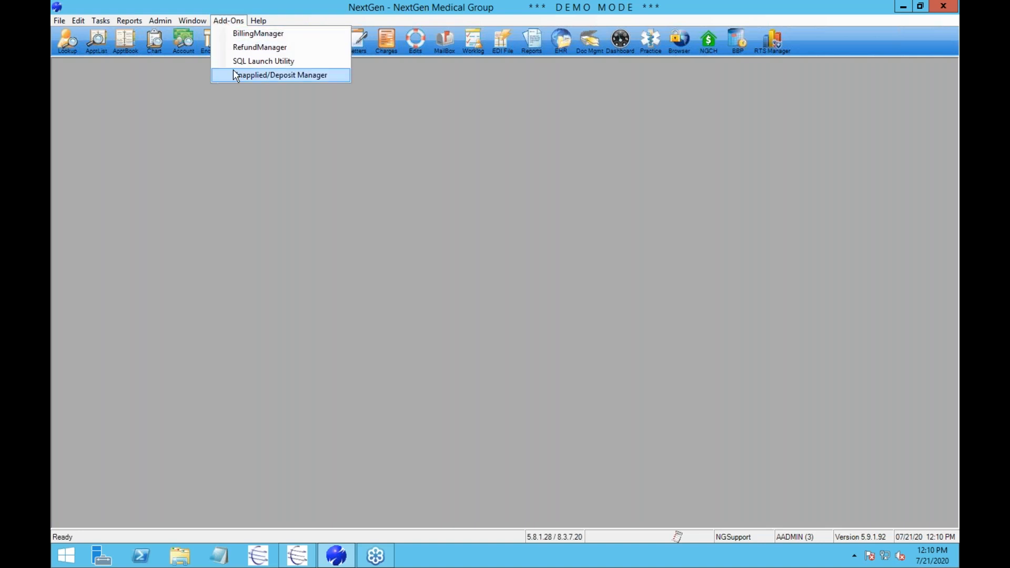
{"action": "left_click", "coordinate": [285, 75]}
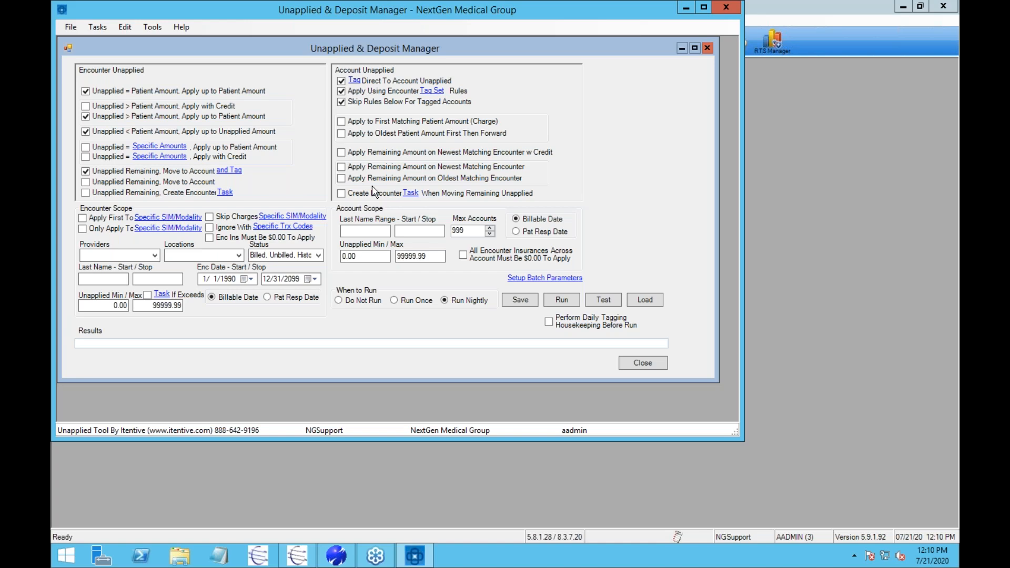
{"action": "left_click_drag", "start_coordinate": [744, 440], "coordinate": [913, 522]}
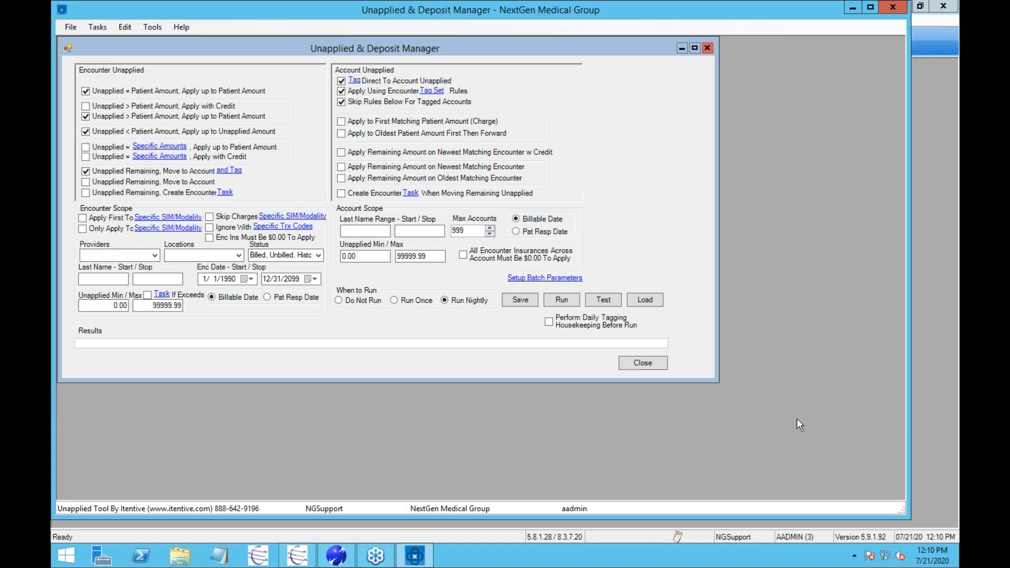
{"action": "left_click_drag", "start_coordinate": [717, 381], "coordinate": [838, 498]}
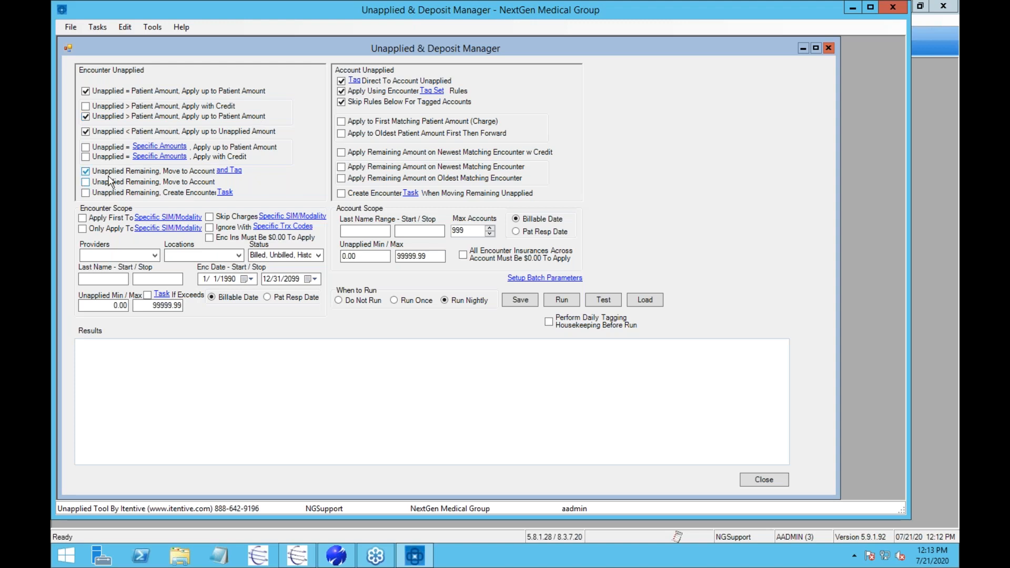
- Enable applying with credit when the encounter unapplied equals specific amounts, and enter $5.00 and $20.00 as the first row of amounts
{"action": "left_click", "coordinate": [85, 183]}
{"action": "left_click", "coordinate": [87, 183]}
{"action": "left_click", "coordinate": [86, 156]}
{"action": "left_click", "coordinate": [119, 111]}
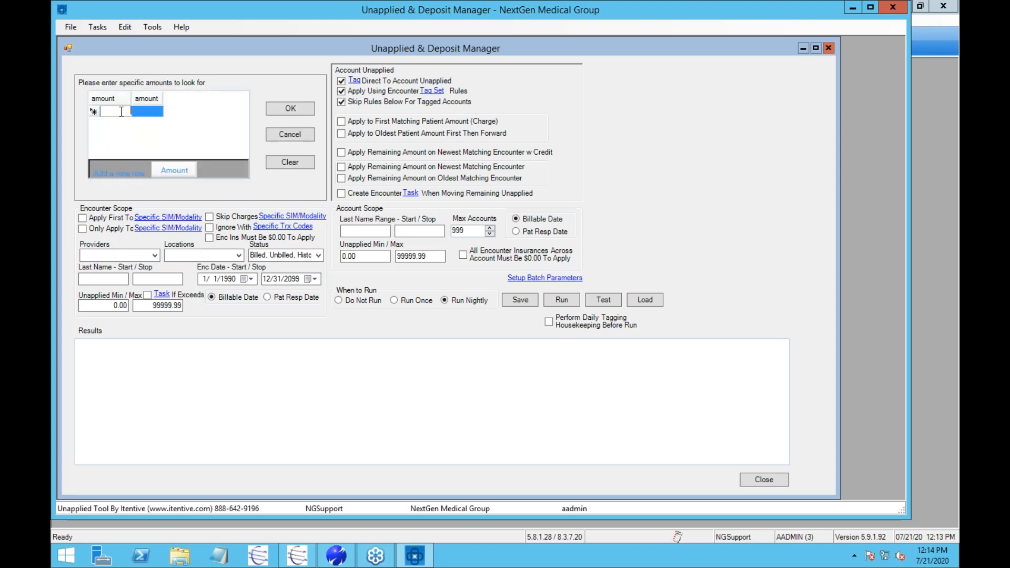
{"action": "type", "text": "5"}
{"action": "left_click", "coordinate": [139, 111]}
{"action": "type", "text": "20"}
{"action": "key", "text": "Return"}
- Add the specific amounts $15.00, $44.00 and 11 in further rows and accept the list
{"action": "left_click", "coordinate": [113, 118]}
{"action": "type", "text": "15"}
{"action": "left_click", "coordinate": [156, 122]}
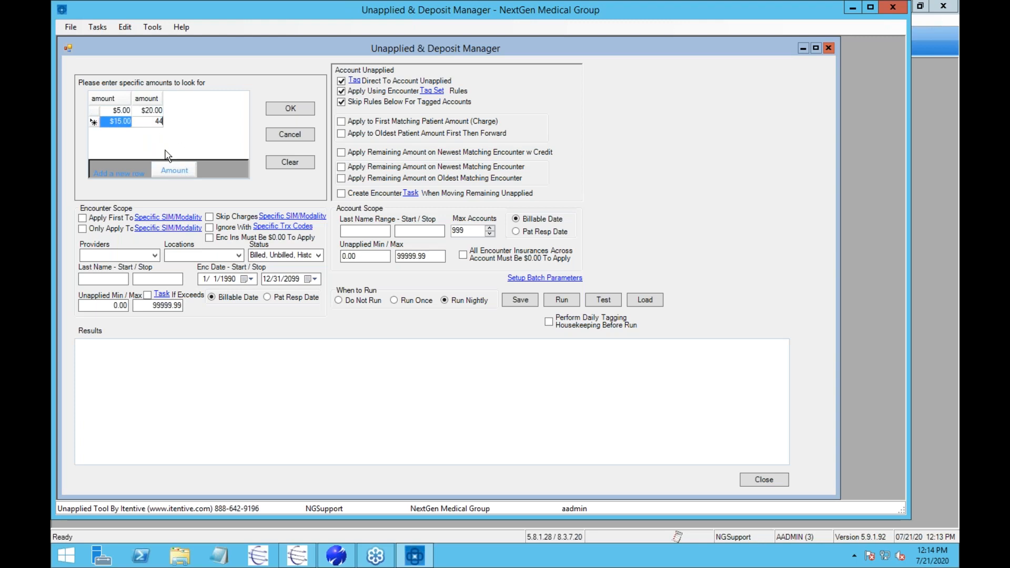
{"action": "type", "text": "44"}
{"action": "key", "text": "Return"}
{"action": "type", "text": "11"}
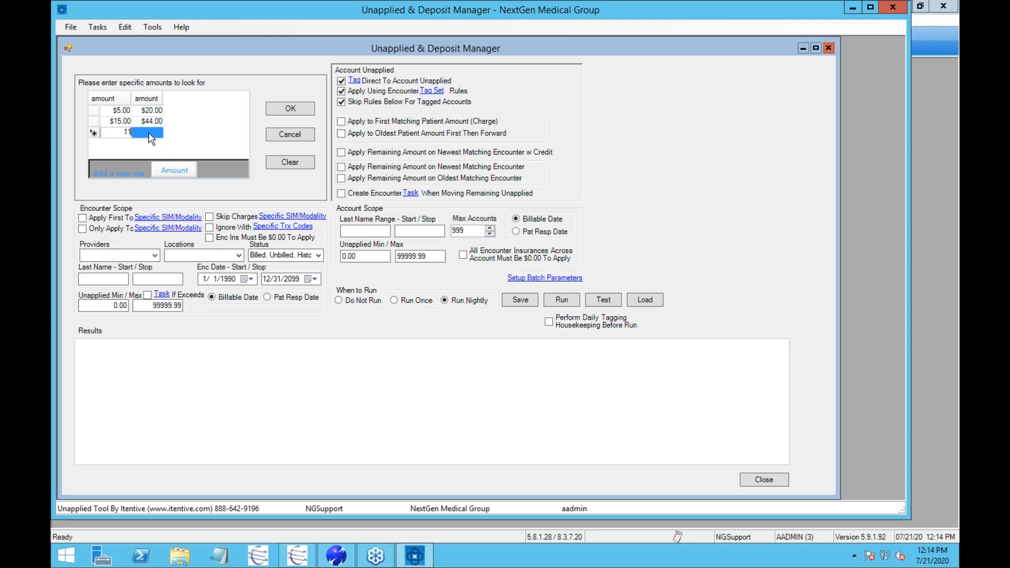
{"action": "left_click", "coordinate": [274, 108]}
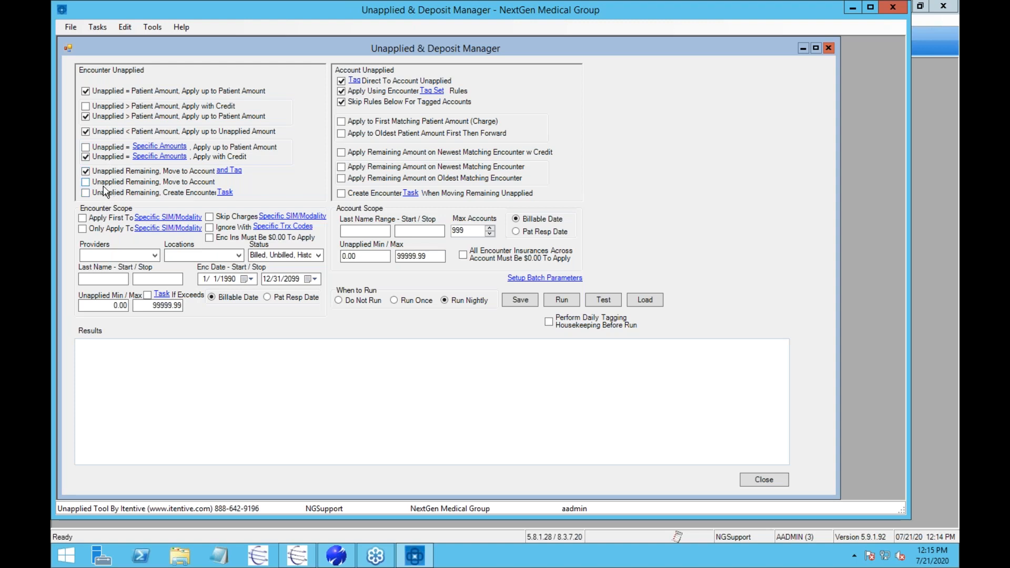
- Try creating an encounter task for remaining unapplied amounts with the task type Credit Balance On Encounter
{"action": "left_click", "coordinate": [86, 183]}
{"action": "left_click", "coordinate": [86, 183]}
{"action": "left_click", "coordinate": [85, 192]}
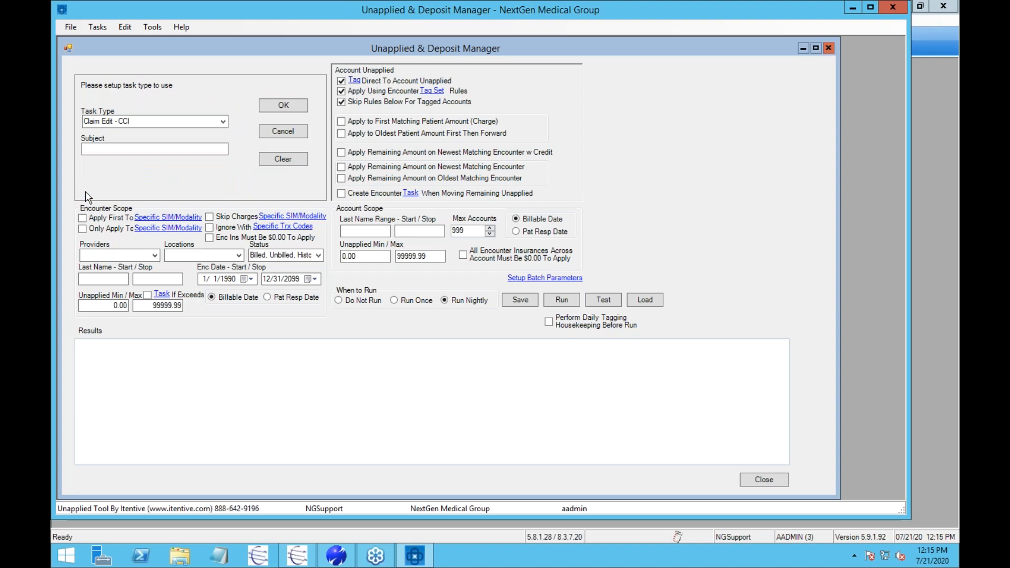
{"action": "left_click", "coordinate": [223, 121]}
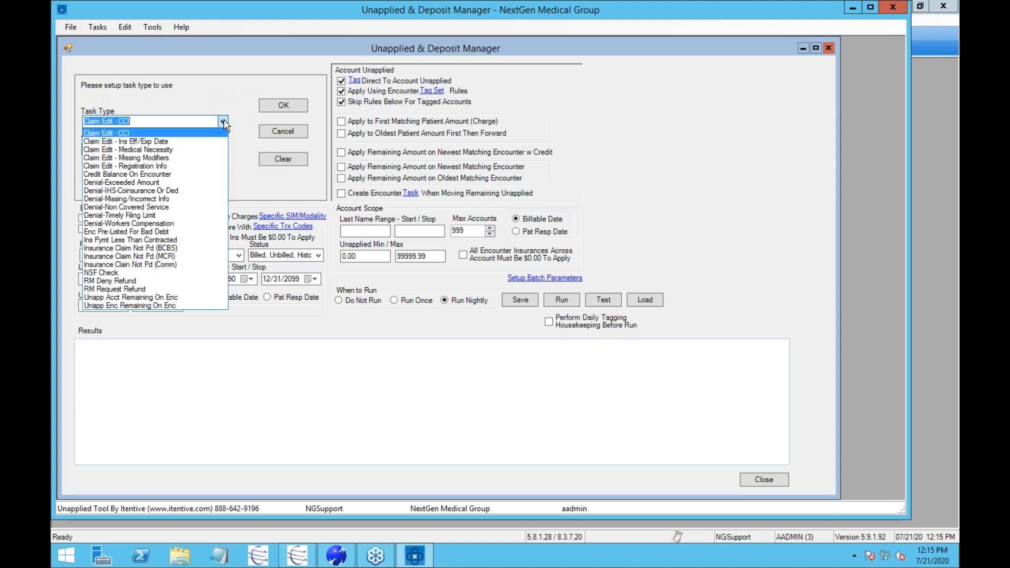
{"action": "left_click", "coordinate": [147, 174]}
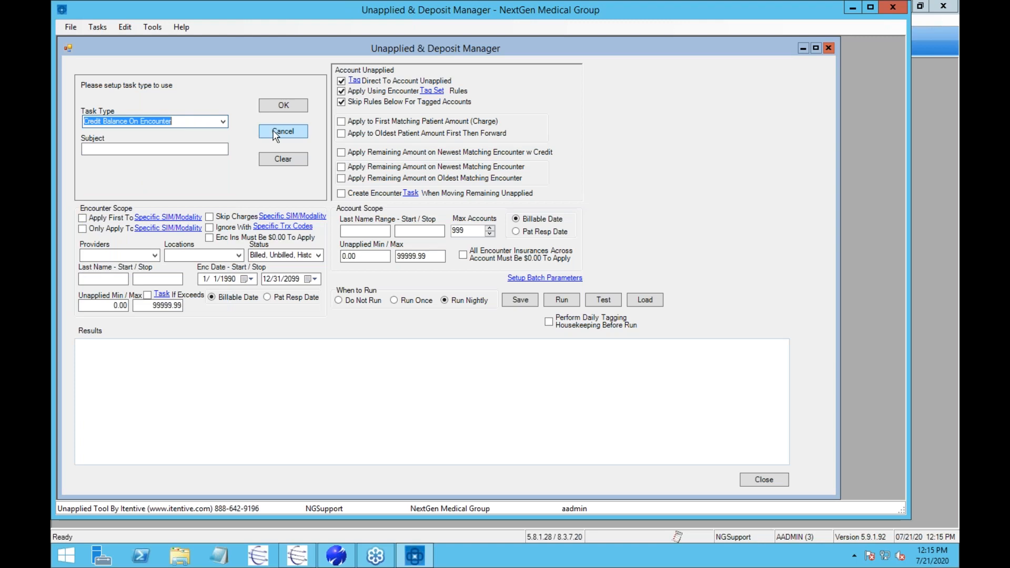
{"action": "left_click", "coordinate": [284, 104]}
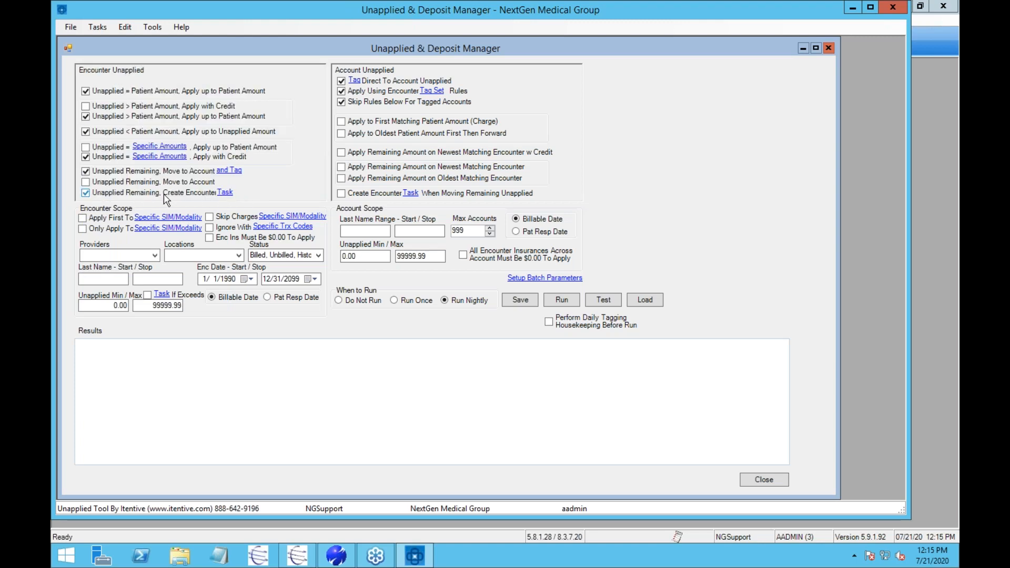
{"action": "left_click", "coordinate": [86, 193]}
- Review the modality choices for the Apply First To rule in the encounter scope without setting any
{"action": "left_click", "coordinate": [163, 218]}
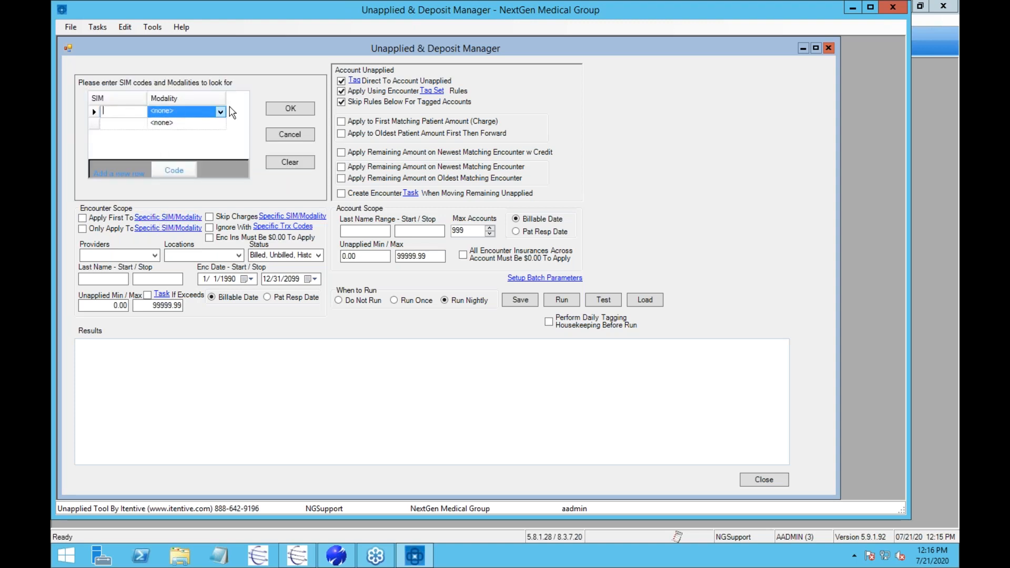
{"action": "left_click", "coordinate": [222, 112]}
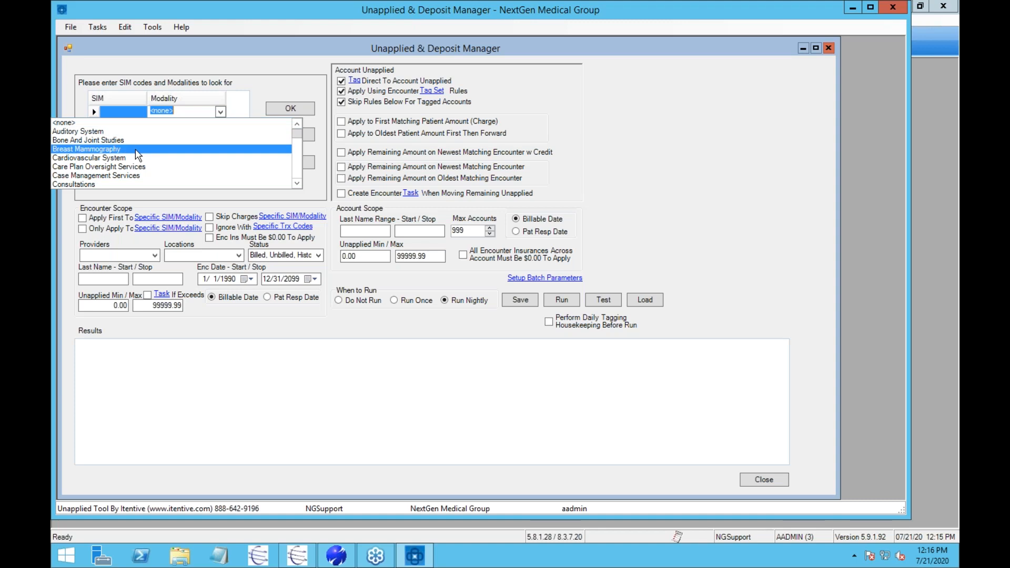
{"action": "left_click", "coordinate": [239, 107]}
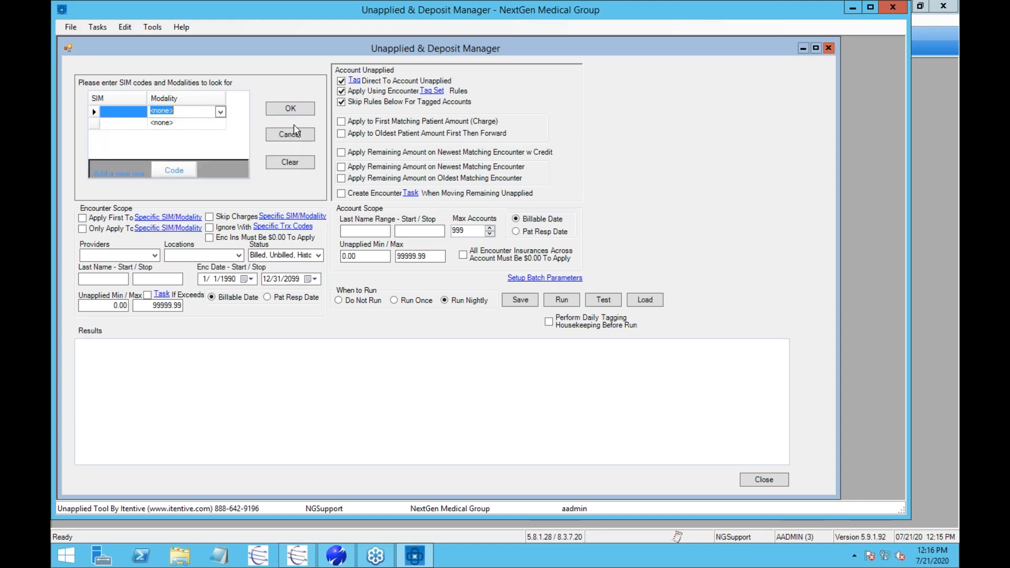
{"action": "left_click", "coordinate": [298, 133]}
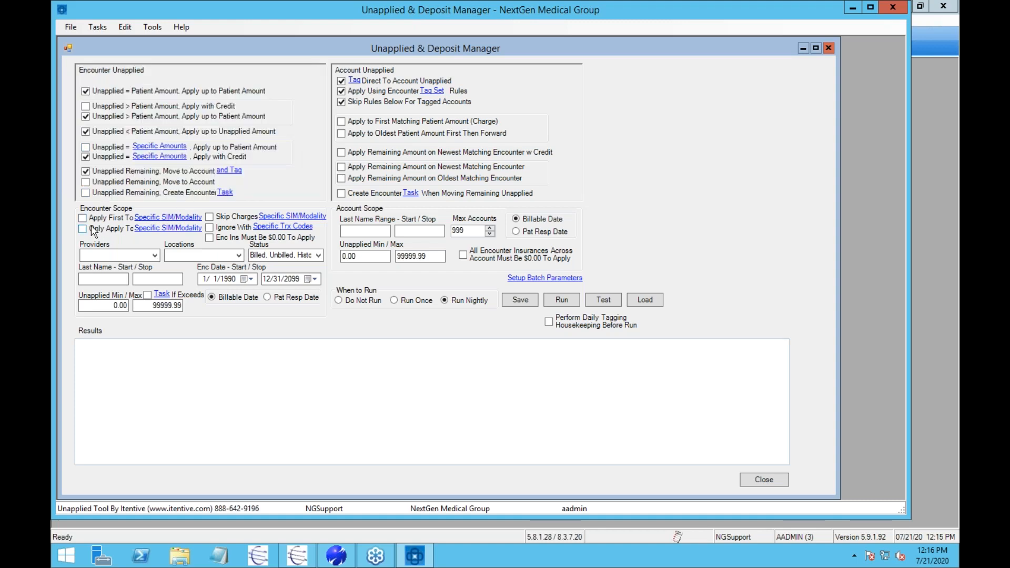
- Review the providers and locations that the encounter scope can be limited to
{"action": "left_click", "coordinate": [155, 256]}
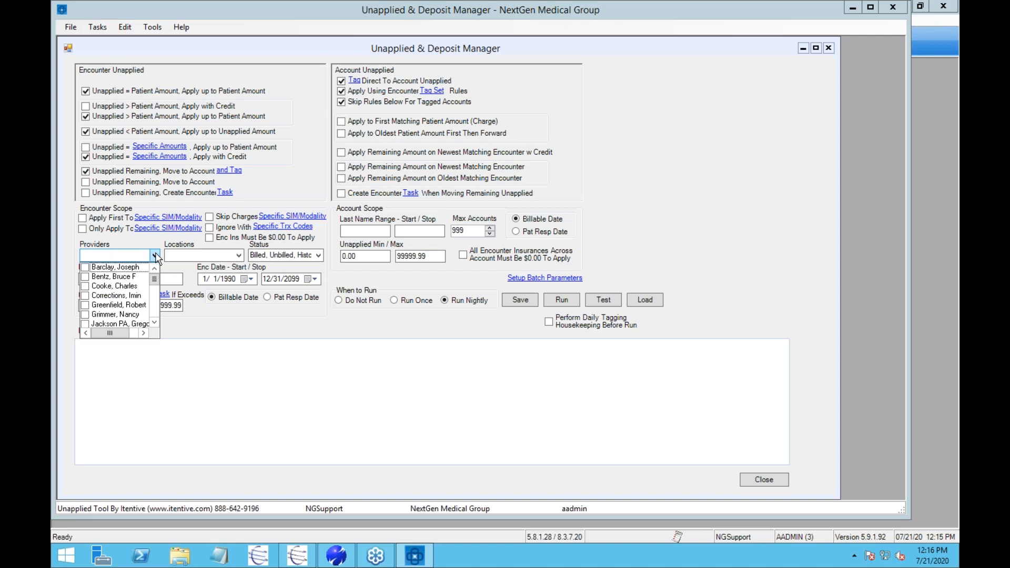
{"action": "left_click", "coordinate": [242, 256]}
{"action": "left_click", "coordinate": [240, 256]}
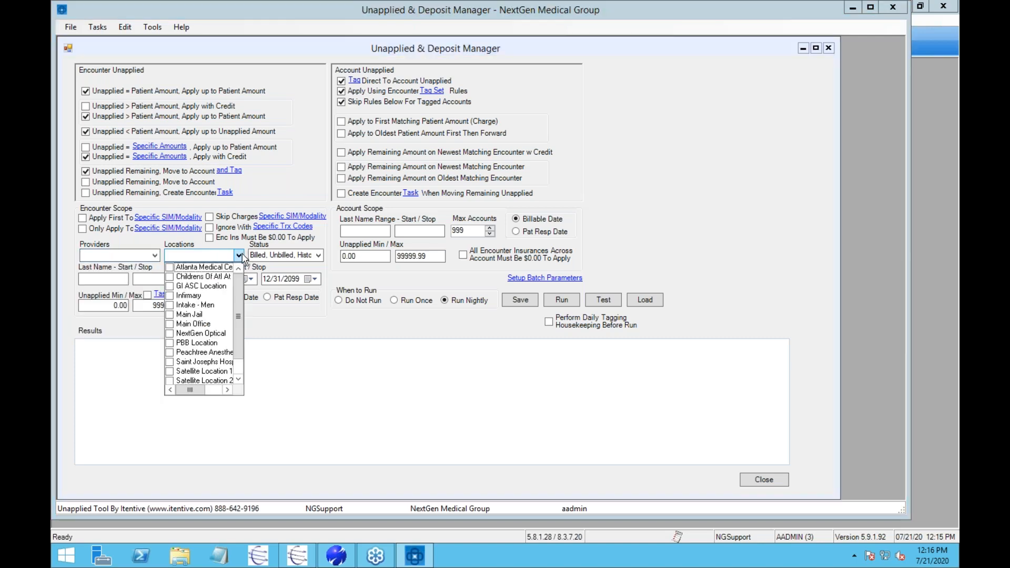
{"action": "left_click", "coordinate": [242, 256]}
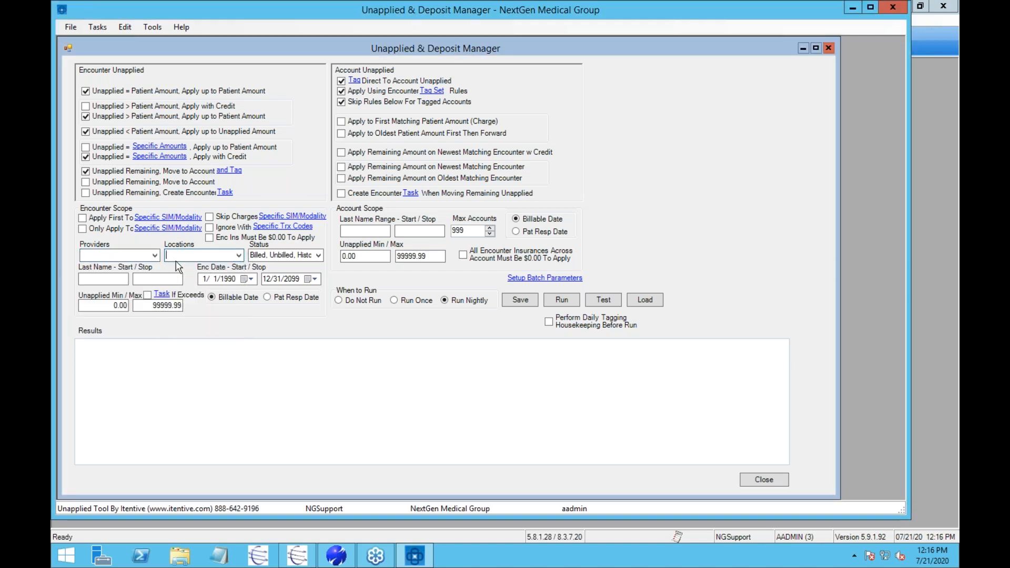
- Review the transaction codes available for the Ignore With rule in the encounter scope without choosing any
{"action": "left_click", "coordinate": [211, 239]}
{"action": "left_click", "coordinate": [210, 239]}
{"action": "left_click", "coordinate": [288, 226]}
{"action": "left_click", "coordinate": [221, 111]}
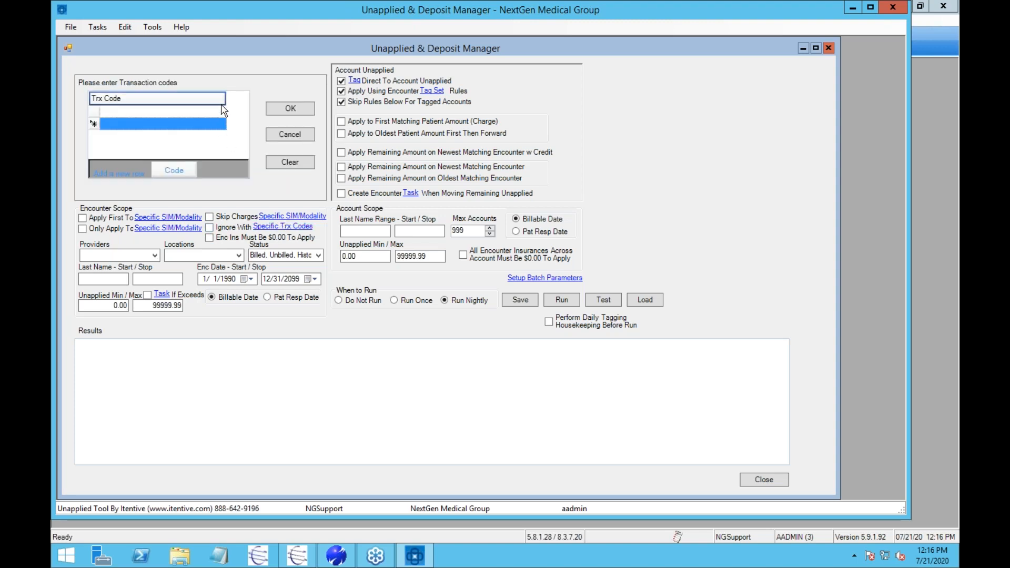
{"action": "left_click", "coordinate": [221, 112]}
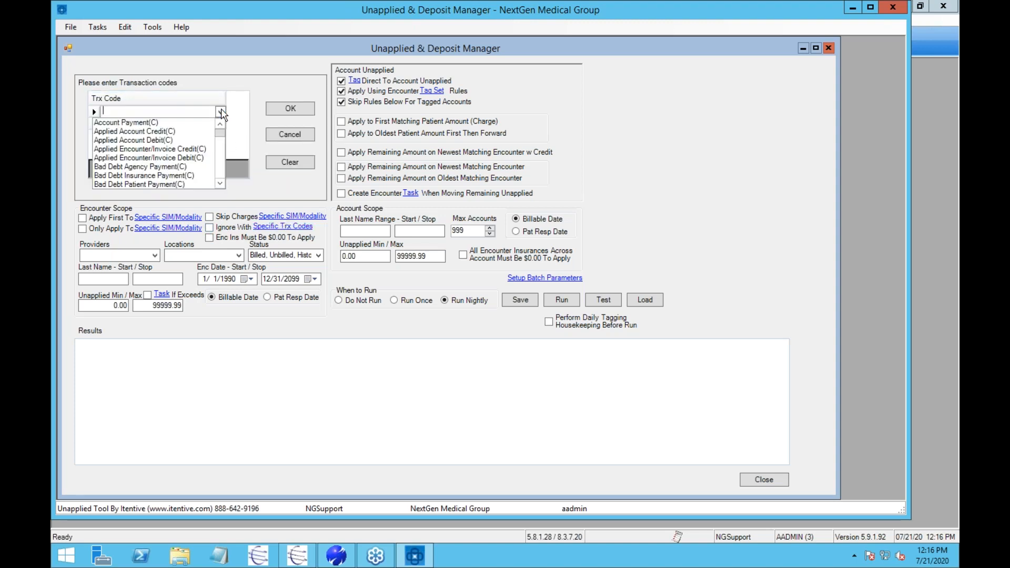
{"action": "left_click", "coordinate": [300, 138]}
{"action": "left_click", "coordinate": [299, 135]}
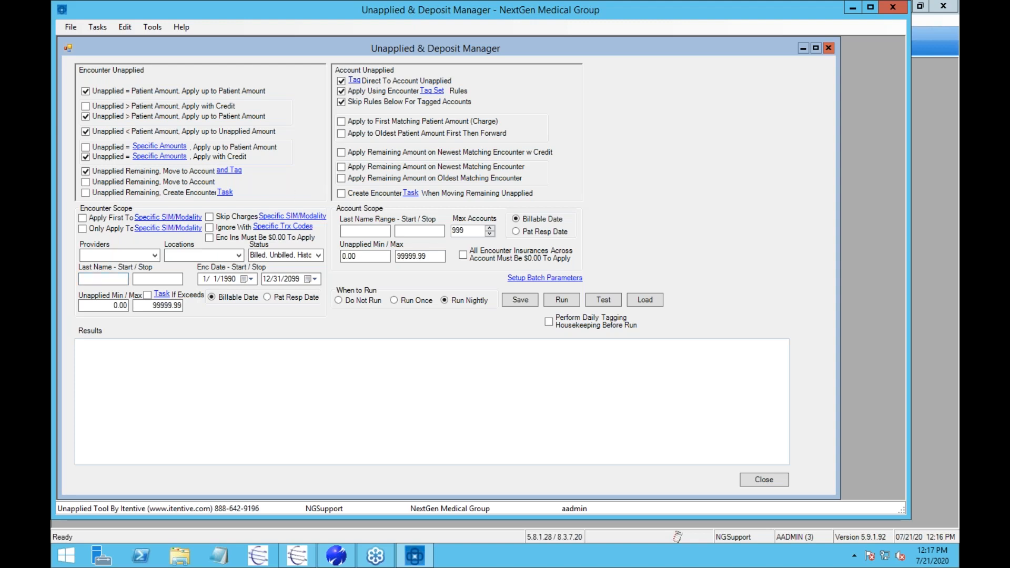
- Try the option that creates a task when the encounter unapplied amount exceeds the maximum
{"action": "left_click", "coordinate": [163, 278]}
{"action": "left_click_drag", "start_coordinate": [99, 304], "coordinate": [134, 306]}
{"action": "left_click_drag", "start_coordinate": [145, 304], "coordinate": [189, 305]}
{"action": "left_click", "coordinate": [147, 294]}
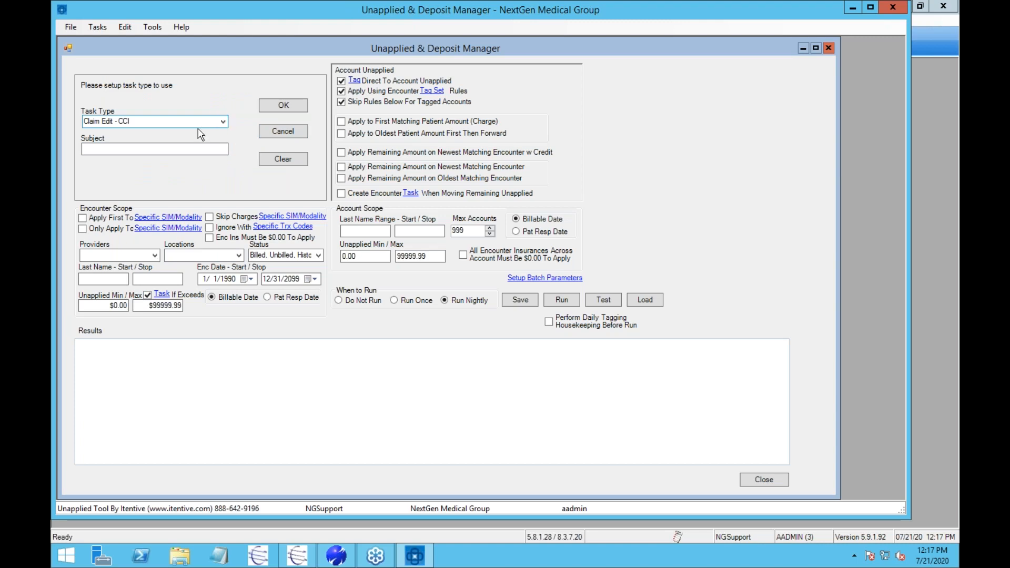
{"action": "left_click", "coordinate": [283, 131]}
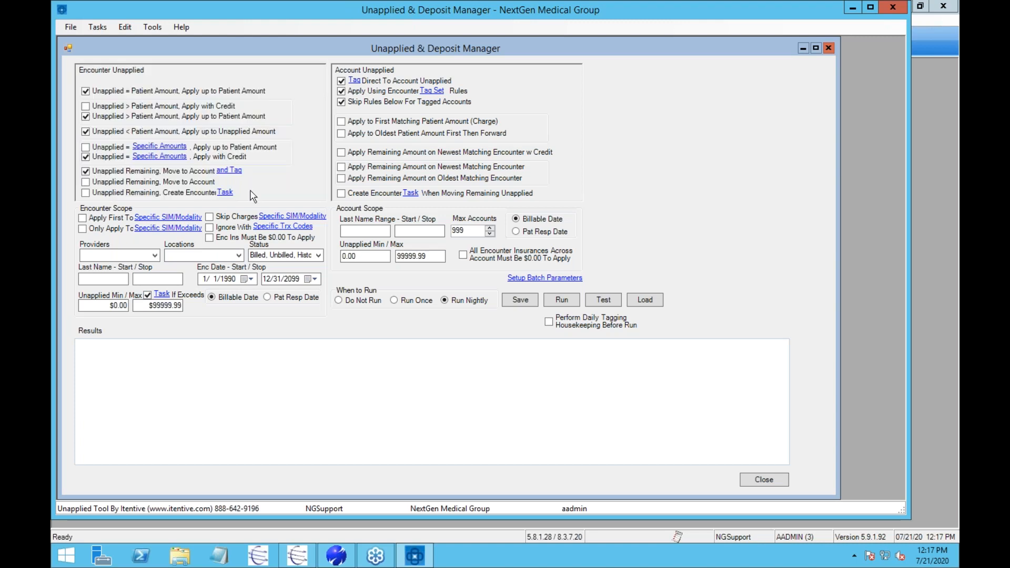
{"action": "left_click", "coordinate": [147, 294]}
- Examine the Demo tag set's tagging and application rules in Tagging/Mapping Maintenance and leave without saving
{"action": "left_click", "coordinate": [98, 27]}
{"action": "left_click", "coordinate": [109, 56]}
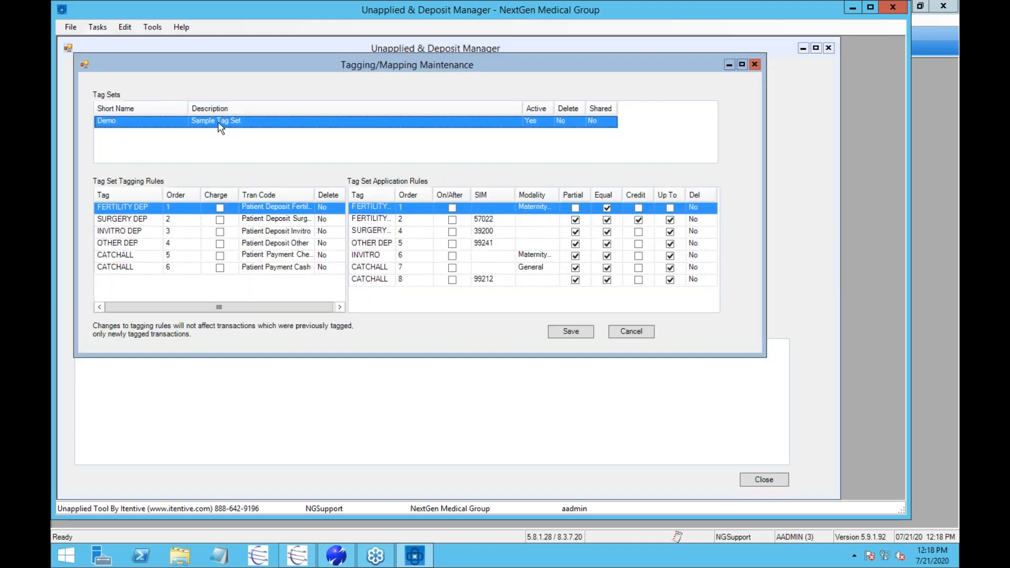
{"action": "left_click", "coordinate": [262, 122]}
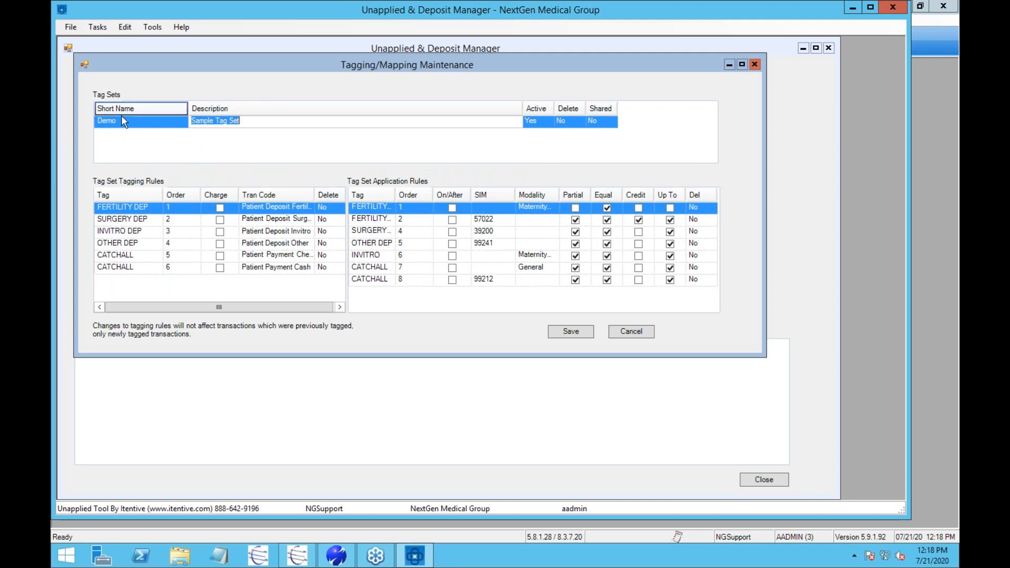
{"action": "left_click", "coordinate": [257, 207]}
{"action": "left_click", "coordinate": [538, 206]}
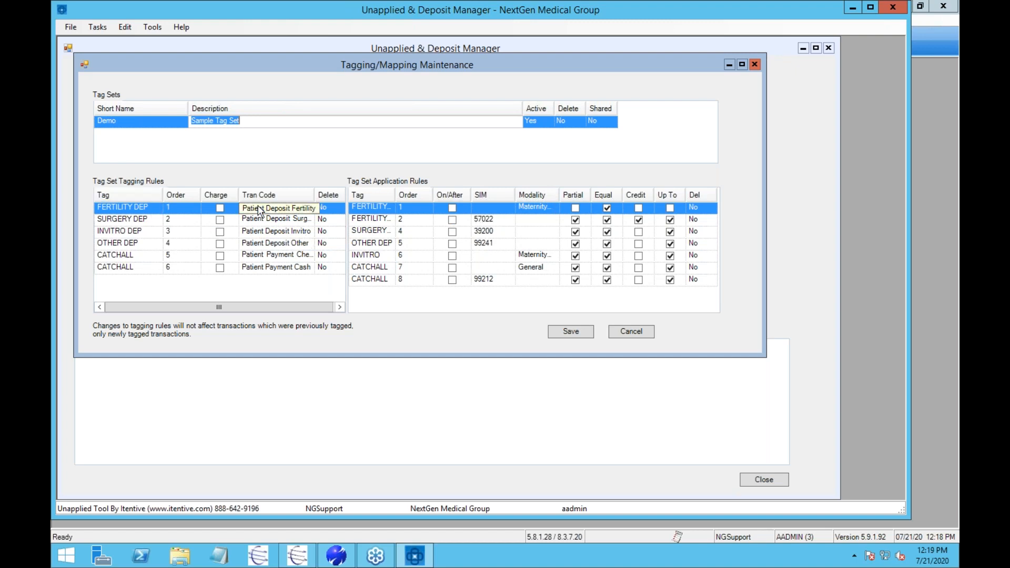
{"action": "left_click", "coordinate": [128, 210]}
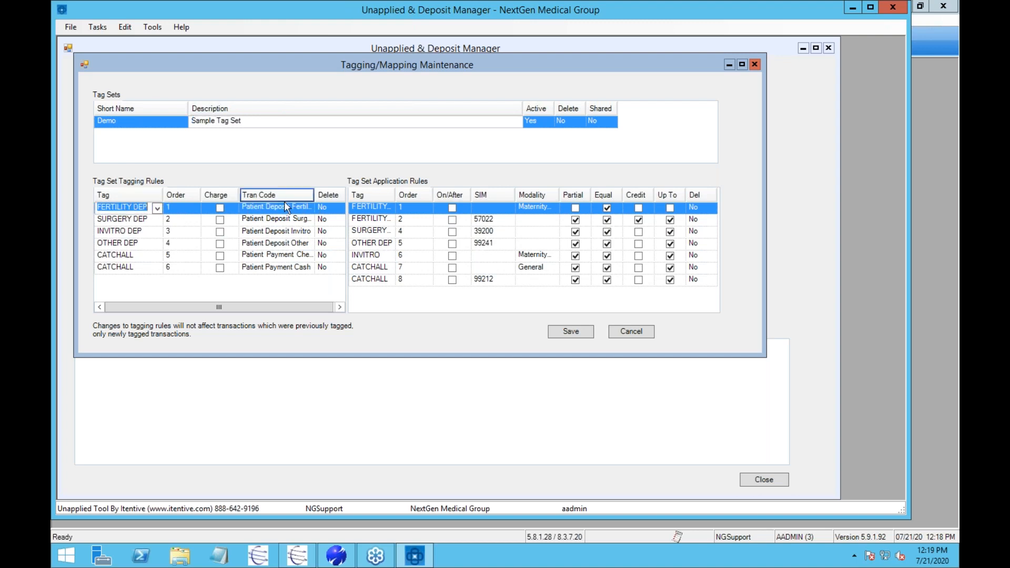
{"action": "left_click", "coordinate": [368, 219]}
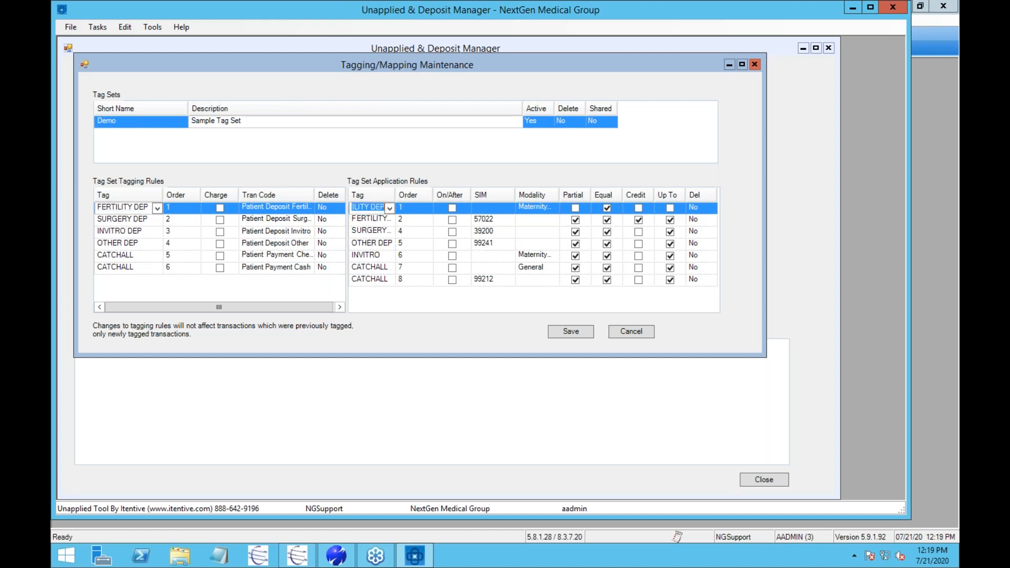
{"action": "left_click", "coordinate": [371, 206]}
{"action": "left_click", "coordinate": [508, 220]}
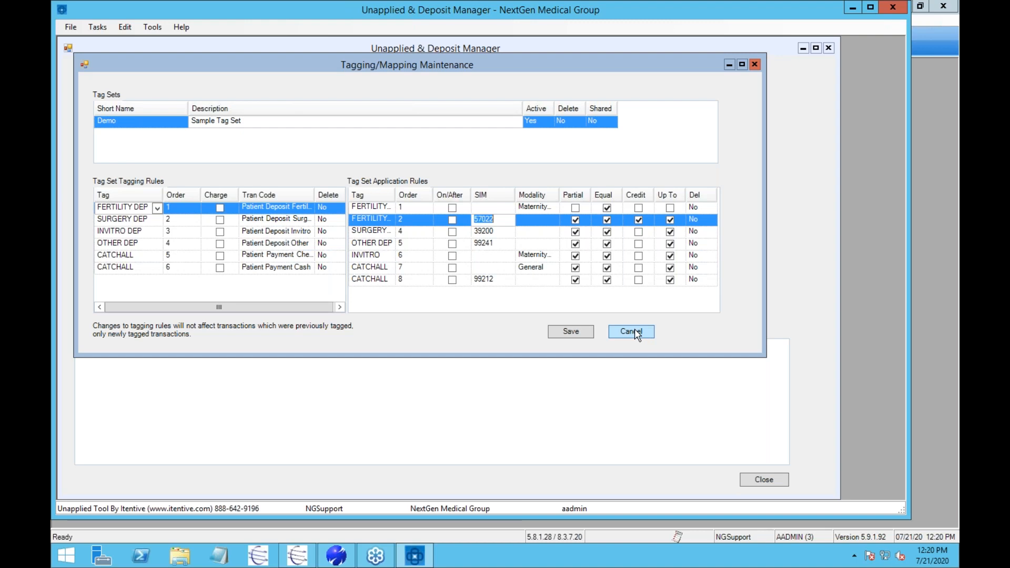
{"action": "left_click", "coordinate": [611, 334]}
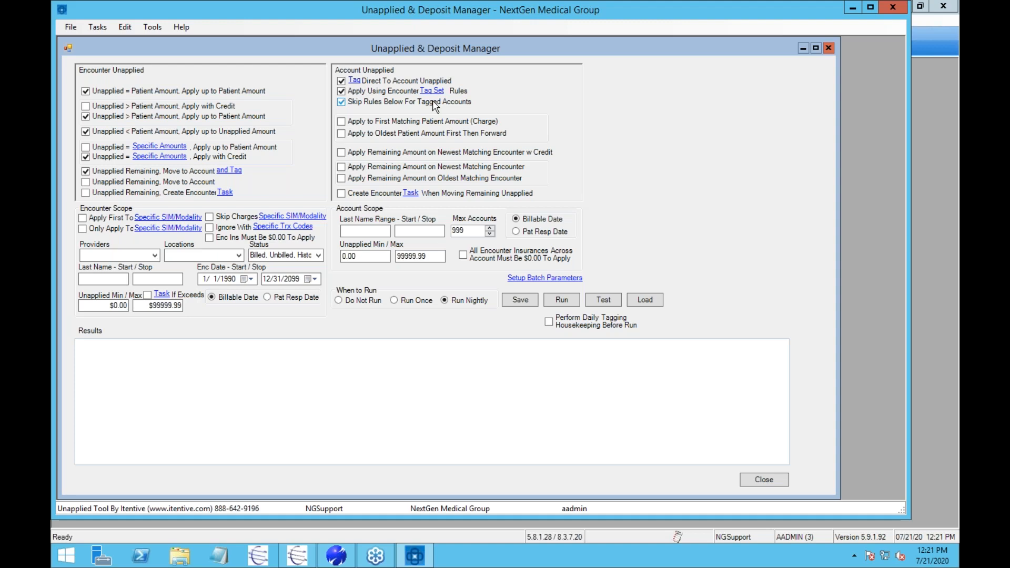
- Enable applying the remaining account amount on the newest matching encounter, both with credit and without
{"action": "left_click", "coordinate": [340, 102]}
{"action": "left_click", "coordinate": [342, 122]}
{"action": "left_click", "coordinate": [341, 134]}
{"action": "left_click", "coordinate": [340, 134]}
{"action": "left_click", "coordinate": [342, 153]}
{"action": "left_click", "coordinate": [340, 167]}
- Enable creating an encounter task when moving remaining unapplied amounts, review the available task types, and leave the task setup without choosing one
{"action": "left_click", "coordinate": [341, 194]}
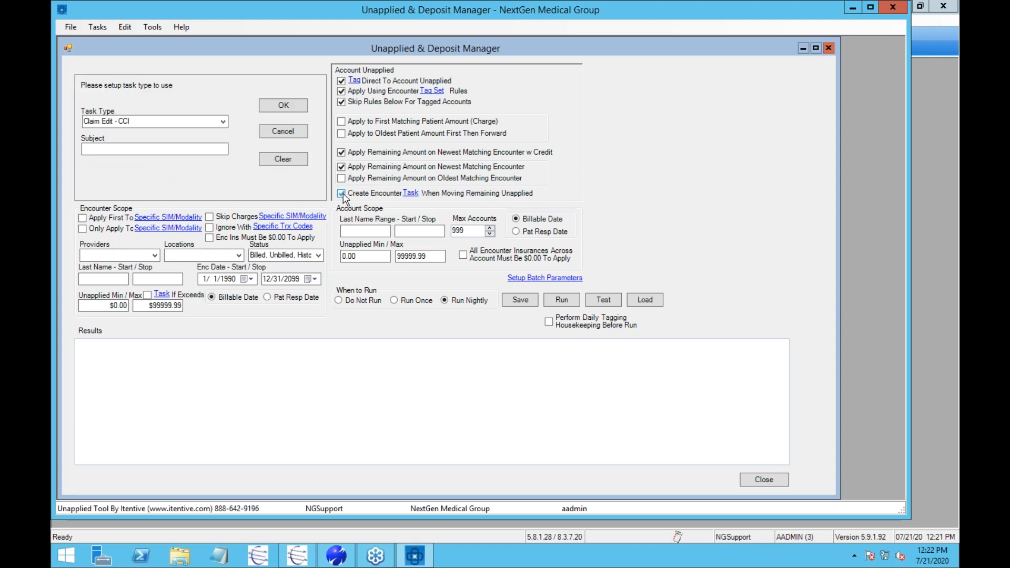
{"action": "left_click", "coordinate": [221, 122]}
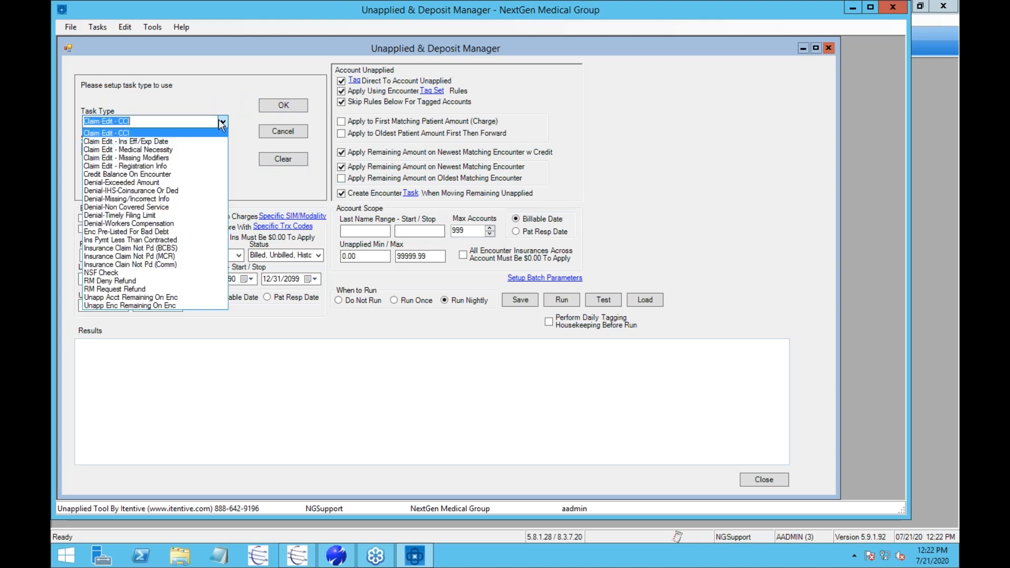
{"action": "left_click", "coordinate": [221, 122]}
{"action": "key", "text": "Tab"}
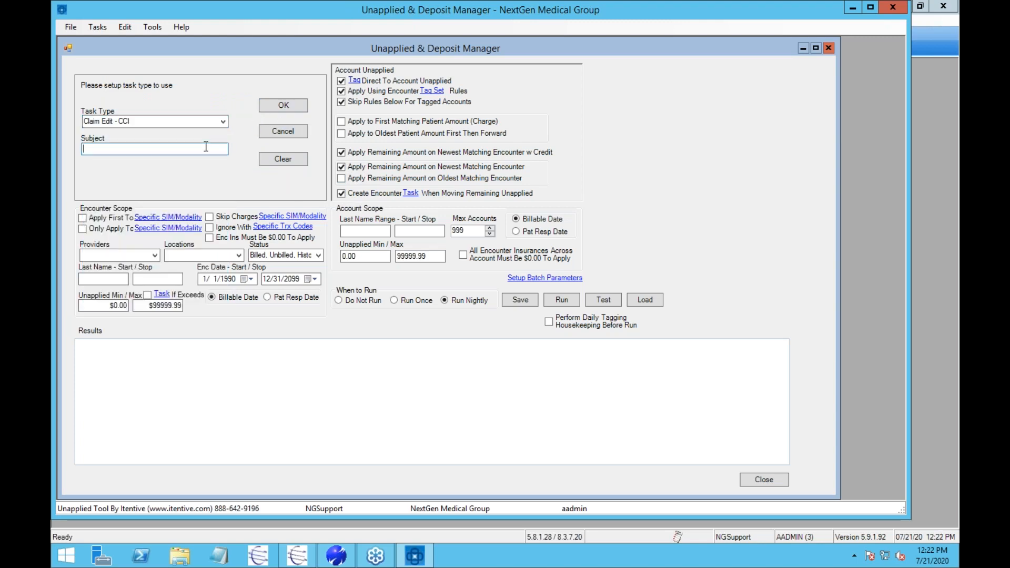
{"action": "left_click", "coordinate": [288, 132]}
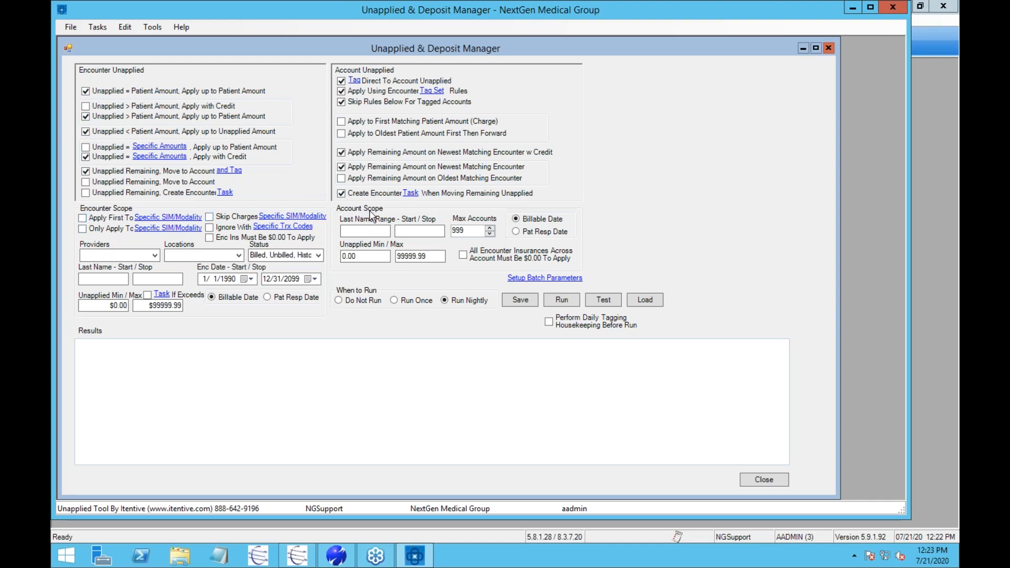
- Try the account scope filters with a last name range from a to be and the zero-dollar encounter insurances requirement, then clear them
{"action": "left_click", "coordinate": [419, 230]}
{"action": "double_click", "coordinate": [475, 230]}
{"action": "left_click", "coordinate": [398, 230]}
{"action": "left_click", "coordinate": [348, 230]}
{"action": "type", "text": "a"}
{"action": "left_click", "coordinate": [426, 229]}
{"action": "type", "text": "be"}
{"action": "key", "text": "shift+Tab"}
{"action": "key", "text": "BackSpace"}
{"action": "key", "text": "Tab"}
{"action": "key", "text": "BackSpace"}
{"action": "key", "text": "Tab"}
{"action": "left_click", "coordinate": [463, 256]}
{"action": "left_click", "coordinate": [463, 256]}
- Confirm the batch descriptions Test Enc and Test Acct in the batch parameters and run the rules with daily tagging housekeeping
{"action": "left_click", "coordinate": [531, 278]}
{"action": "left_click_drag", "start_coordinate": [259, 104], "coordinate": [57, 97]}
{"action": "left_click", "coordinate": [141, 103]}
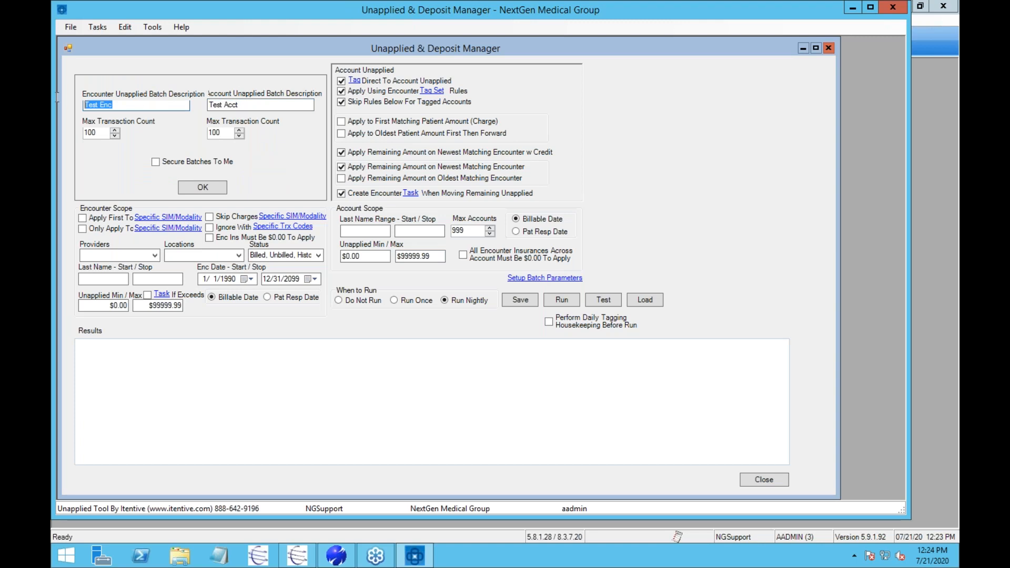
{"action": "left_click", "coordinate": [202, 187]}
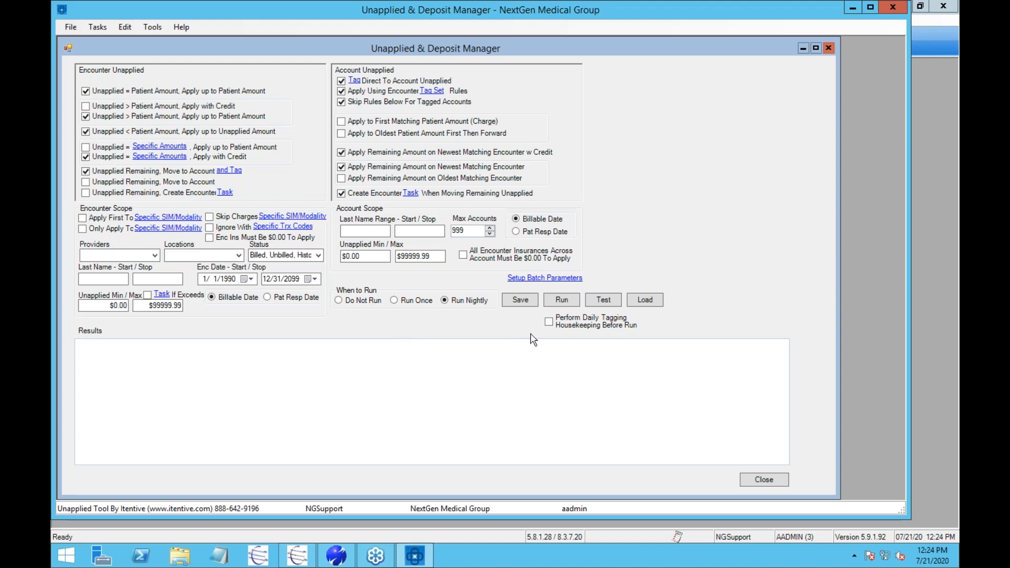
{"action": "left_click", "coordinate": [561, 300]}
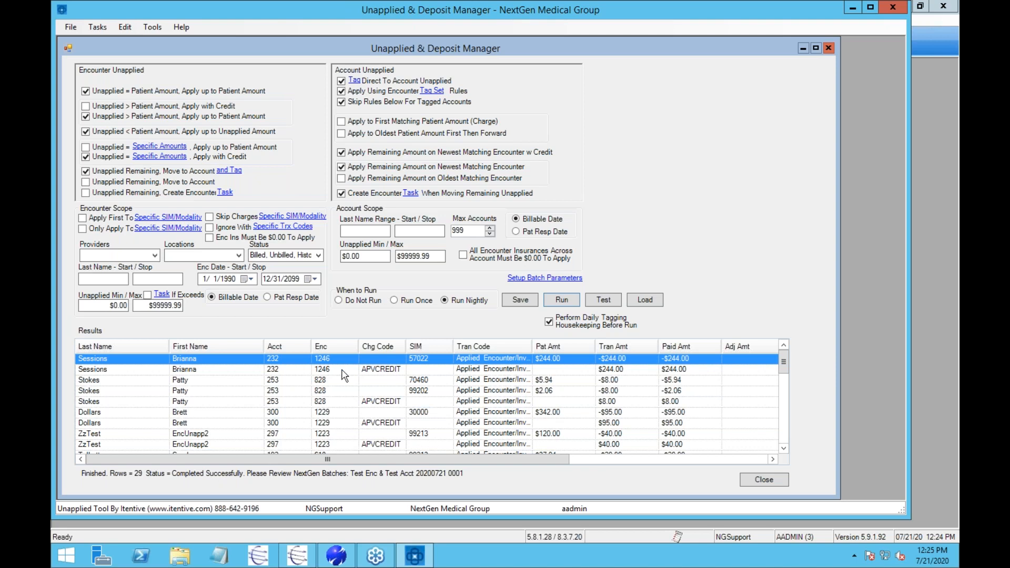
- Examine the encounter and account credit and debit transactions in the run results
{"action": "left_click", "coordinate": [191, 370]}
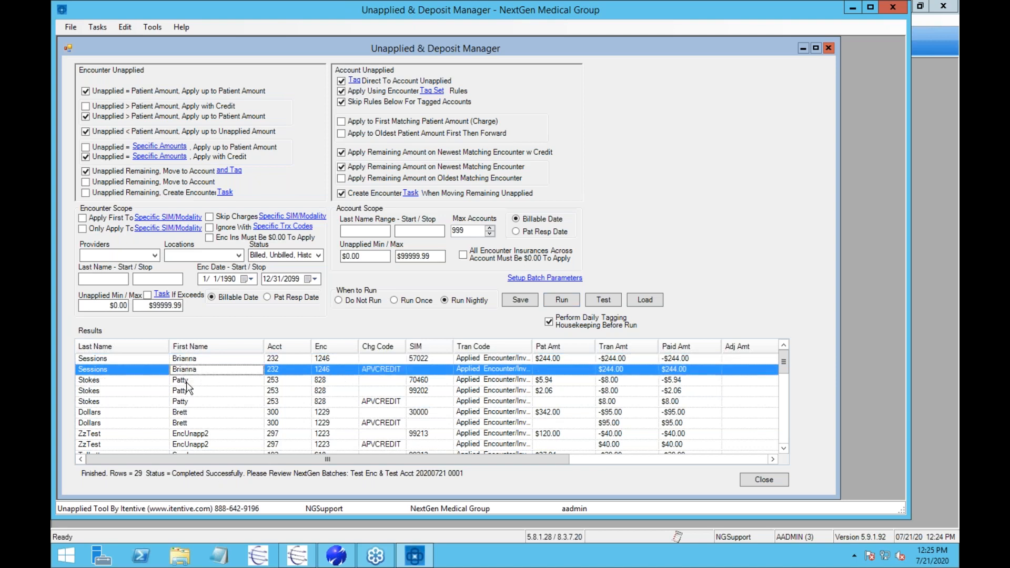
{"action": "left_click", "coordinate": [188, 381]}
{"action": "left_click", "coordinate": [187, 391]}
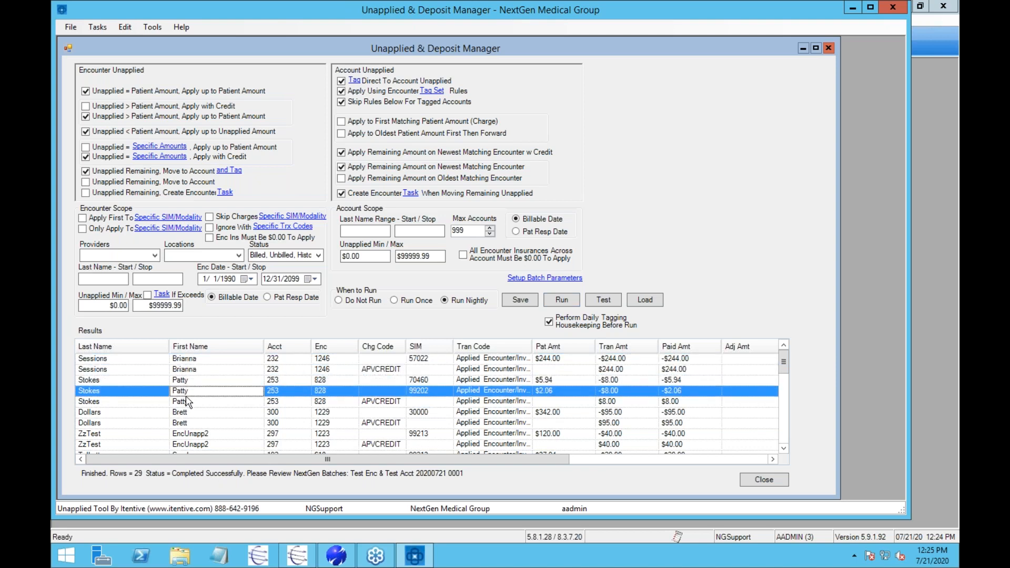
{"action": "left_click", "coordinate": [189, 401]}
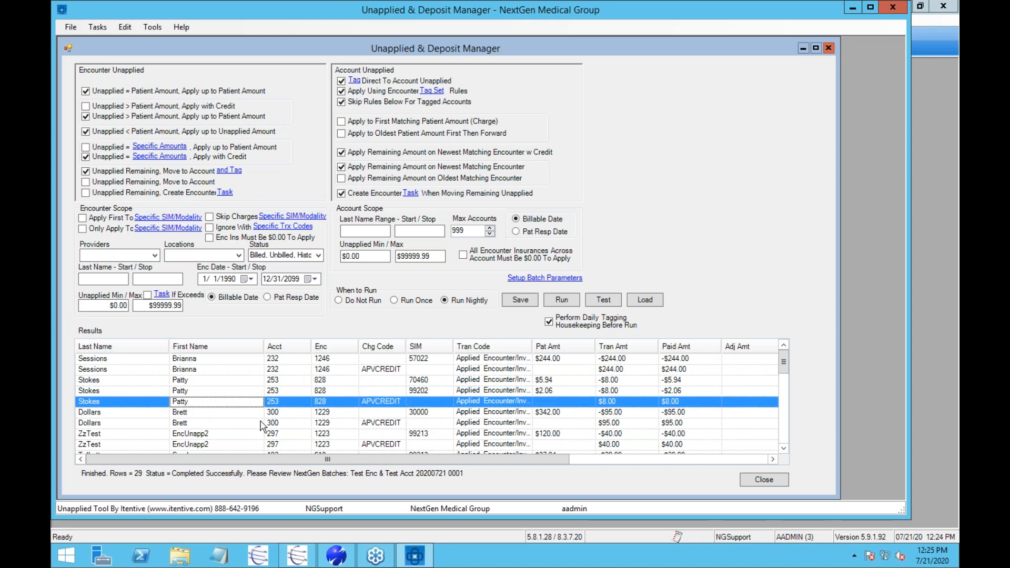
{"action": "left_click", "coordinate": [233, 369]}
{"action": "left_click", "coordinate": [231, 359]}
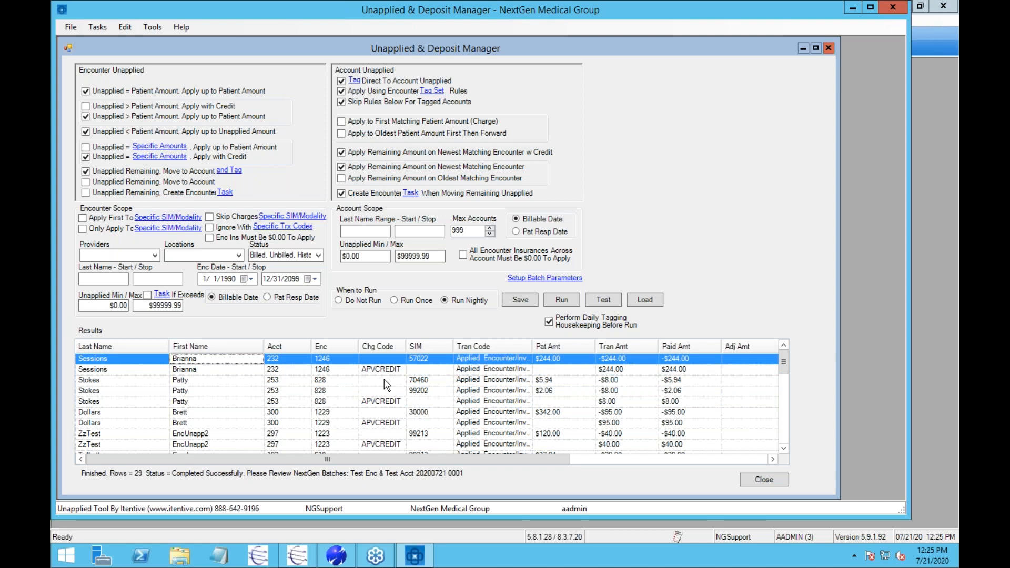
{"action": "left_click", "coordinate": [490, 379]}
{"action": "left_click_drag", "start_coordinate": [783, 362], "coordinate": [823, 428]}
{"action": "left_click", "coordinate": [499, 394]}
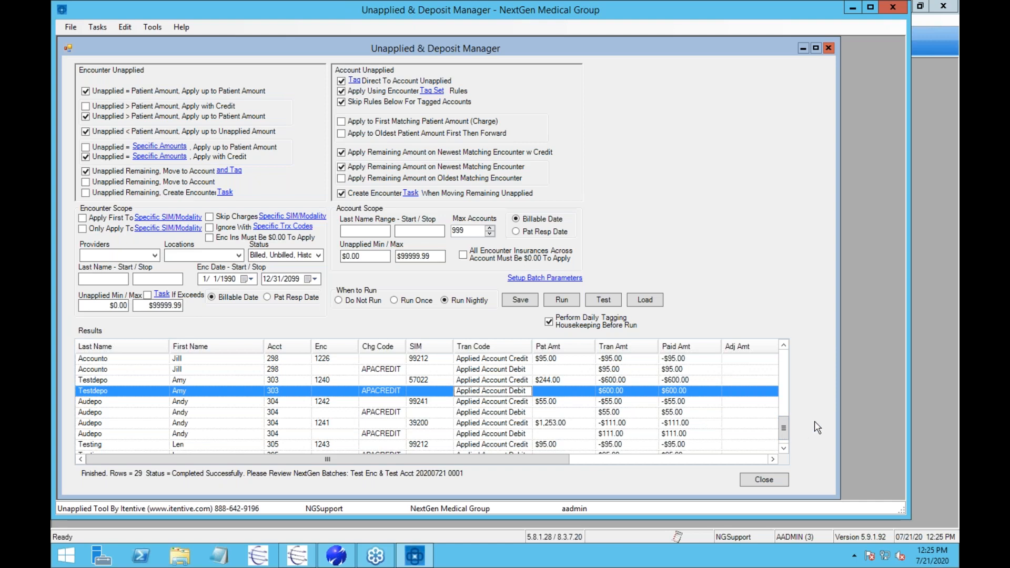
{"action": "left_click_drag", "start_coordinate": [782, 437], "coordinate": [783, 361]}
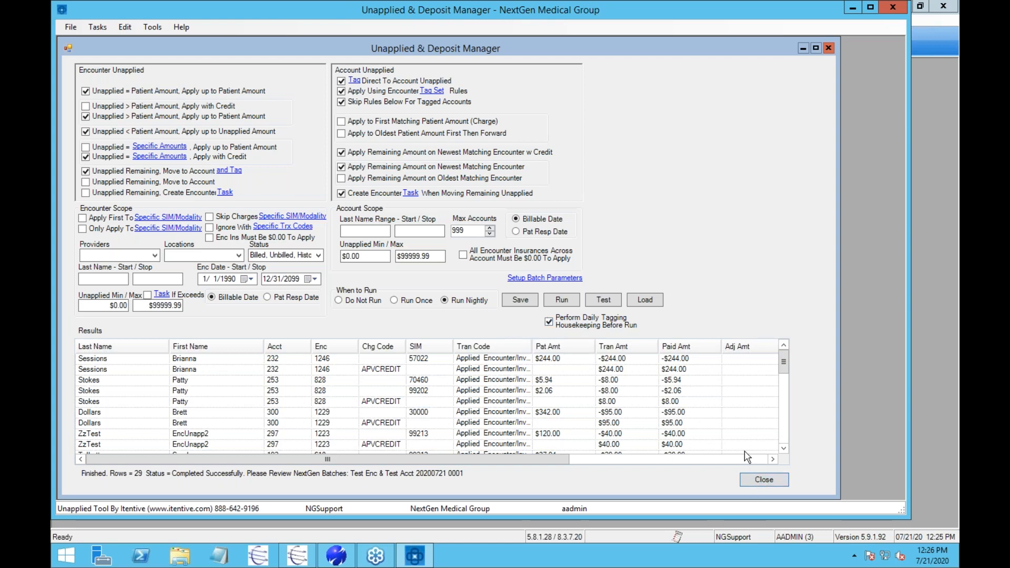
- Switch to NextGen Batch Posting, examine several payment entries in the Test Enc batch, and close the payment entry window
{"action": "left_click", "coordinate": [762, 480]}
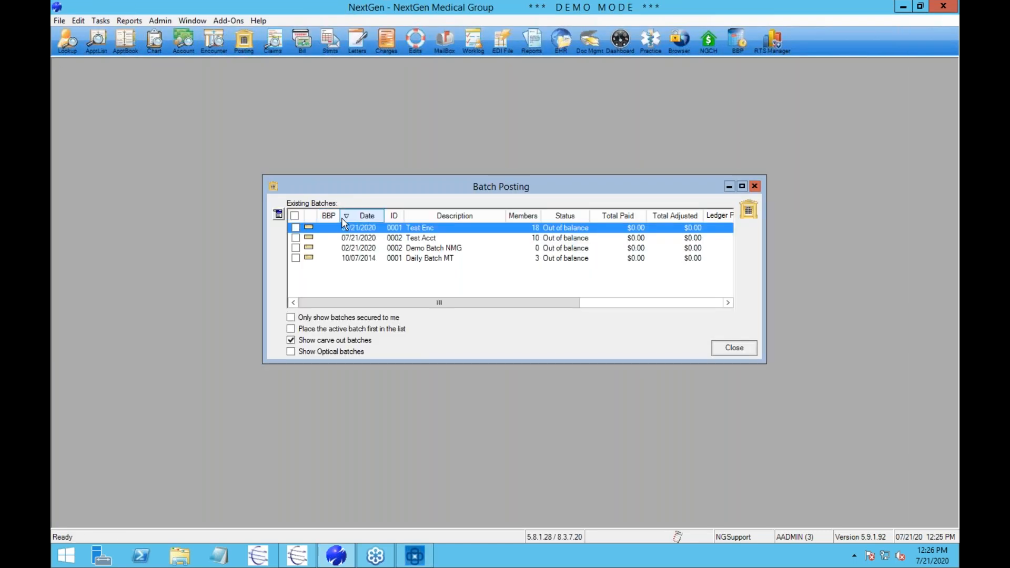
{"action": "left_click", "coordinate": [411, 237]}
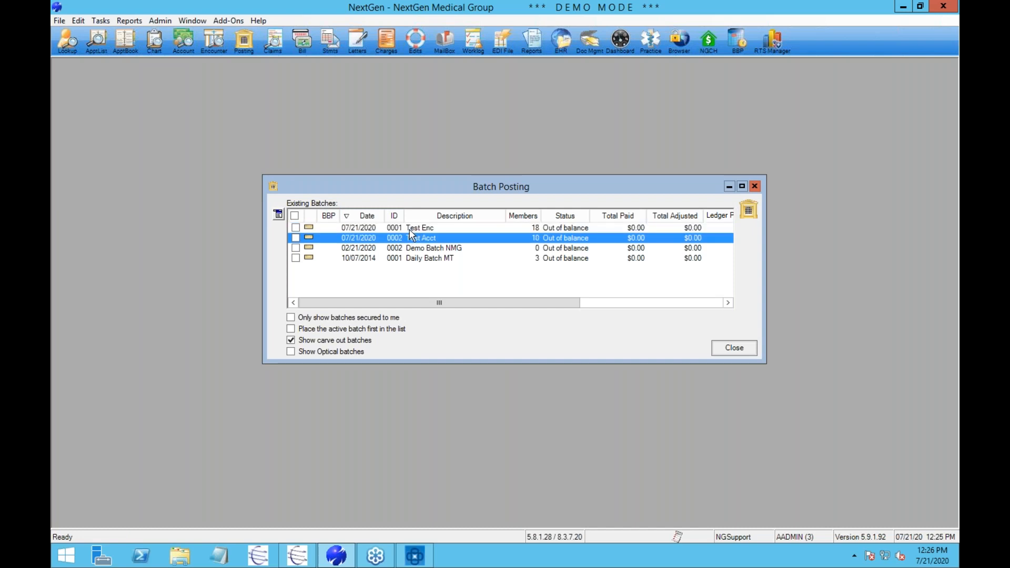
{"action": "right_click", "coordinate": [410, 227]}
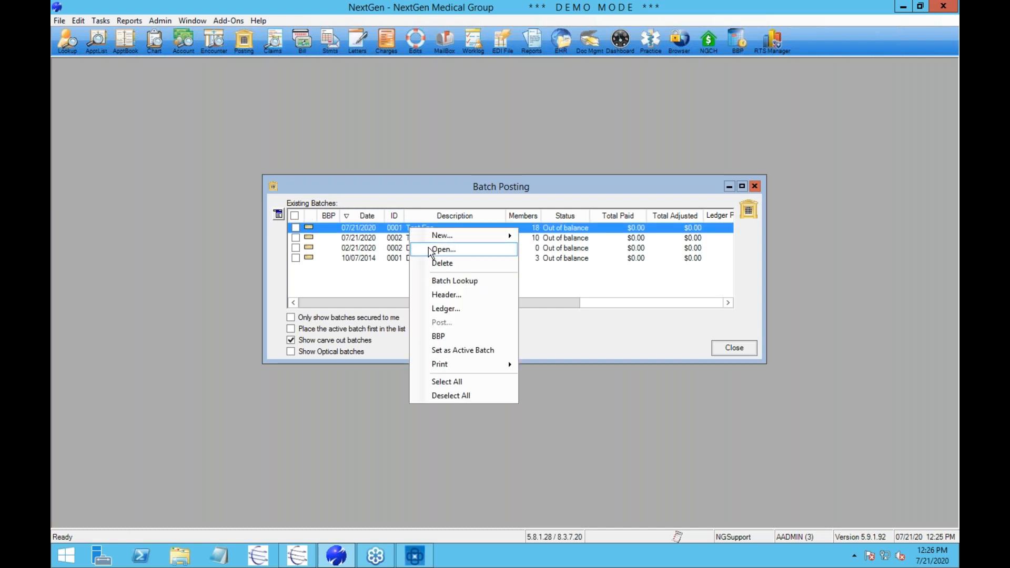
{"action": "left_click", "coordinate": [442, 249]}
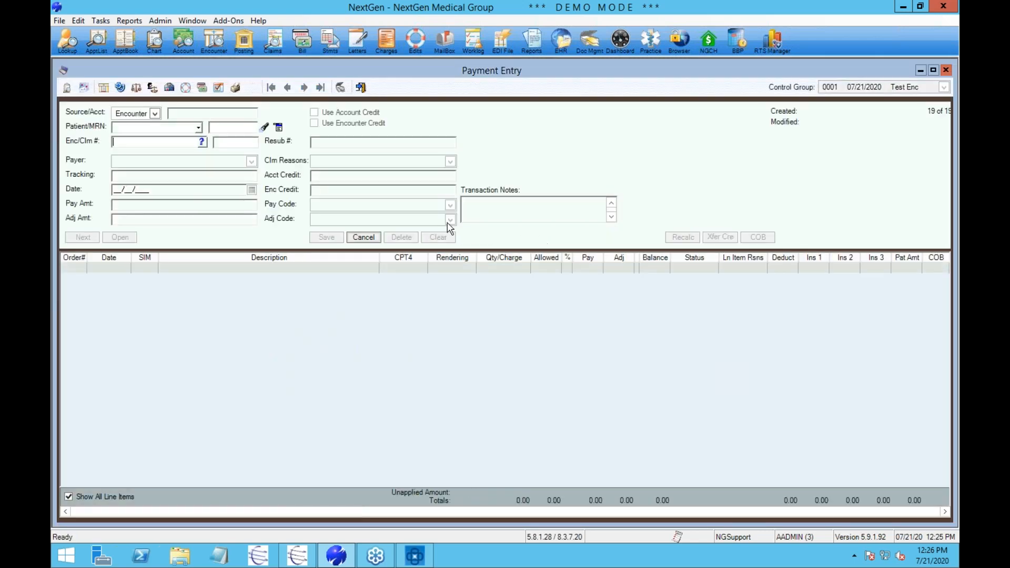
{"action": "left_click", "coordinate": [304, 87]}
{"action": "left_click", "coordinate": [304, 88]}
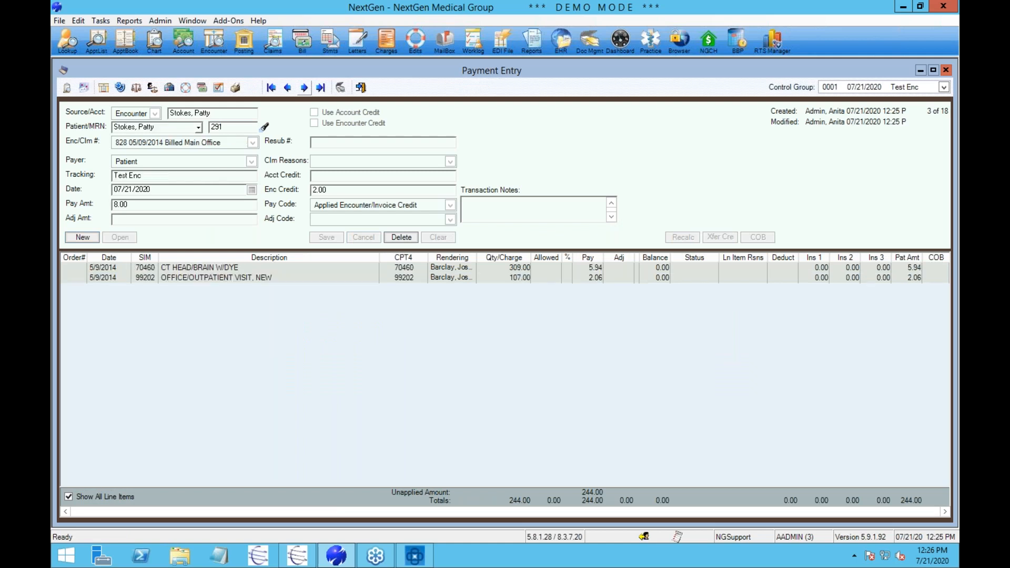
{"action": "left_click", "coordinate": [304, 88]}
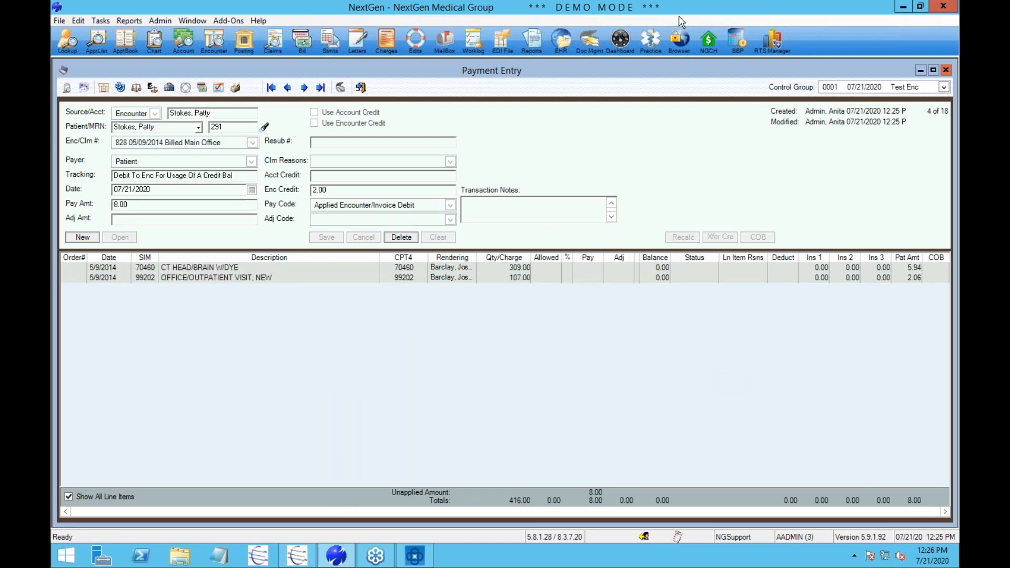
{"action": "left_click", "coordinate": [64, 68]}
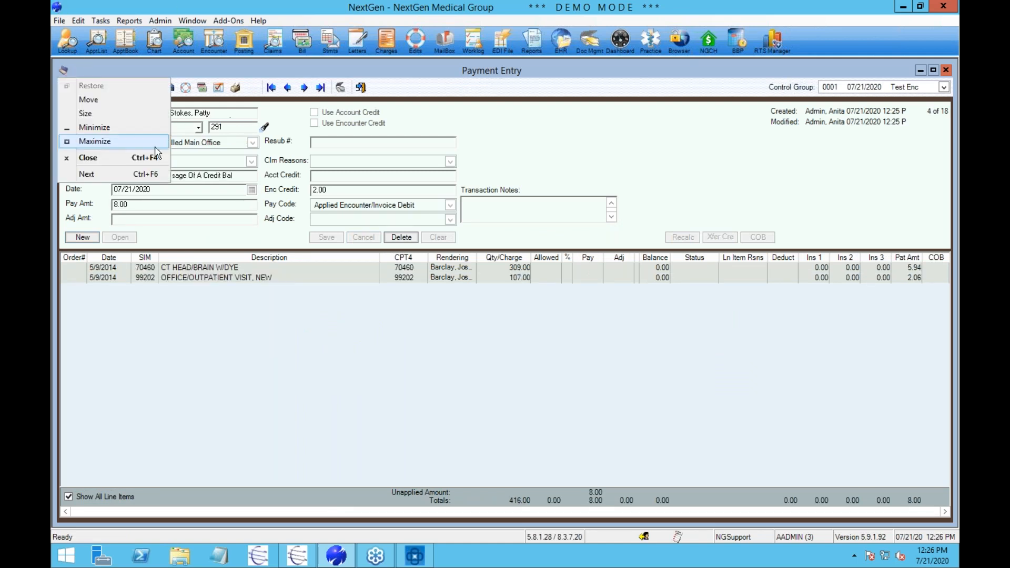
{"action": "left_click", "coordinate": [141, 159]}
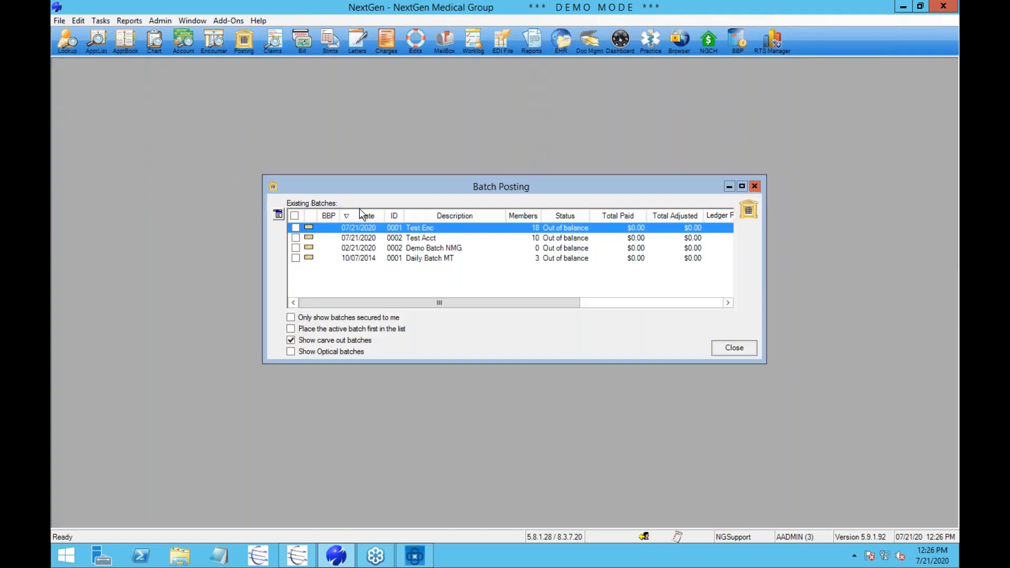
- Delete the Test Enc and Test Acct batches dated 07/21/2020 and close Batch Posting
{"action": "right_click", "coordinate": [407, 228]}
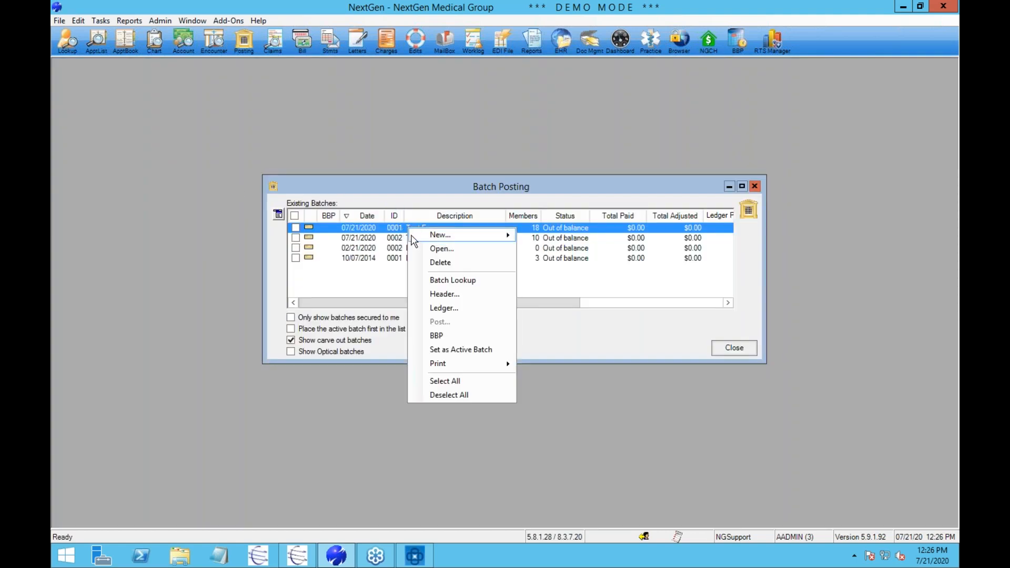
{"action": "left_click", "coordinate": [441, 263]}
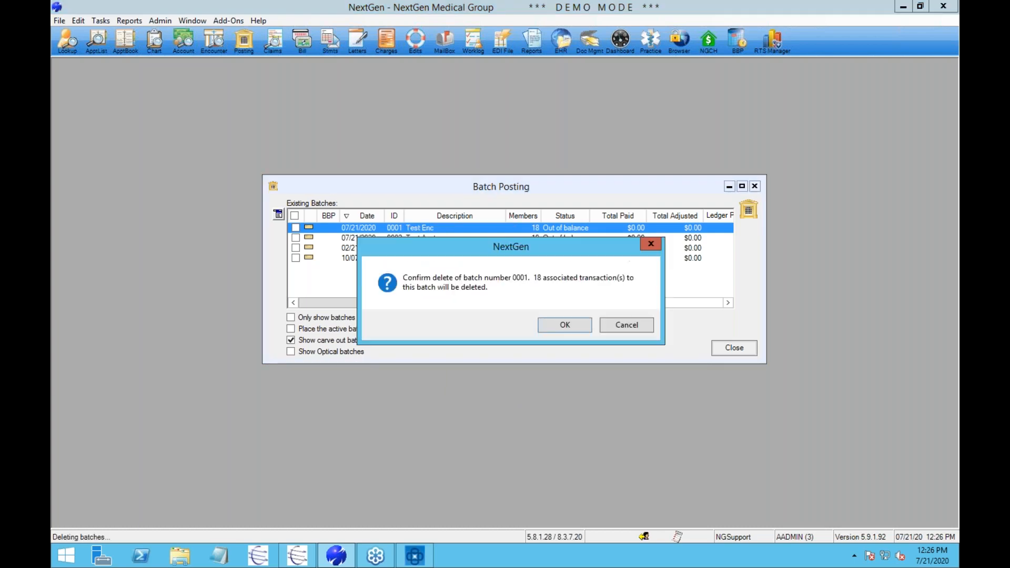
{"action": "left_click", "coordinate": [571, 326]}
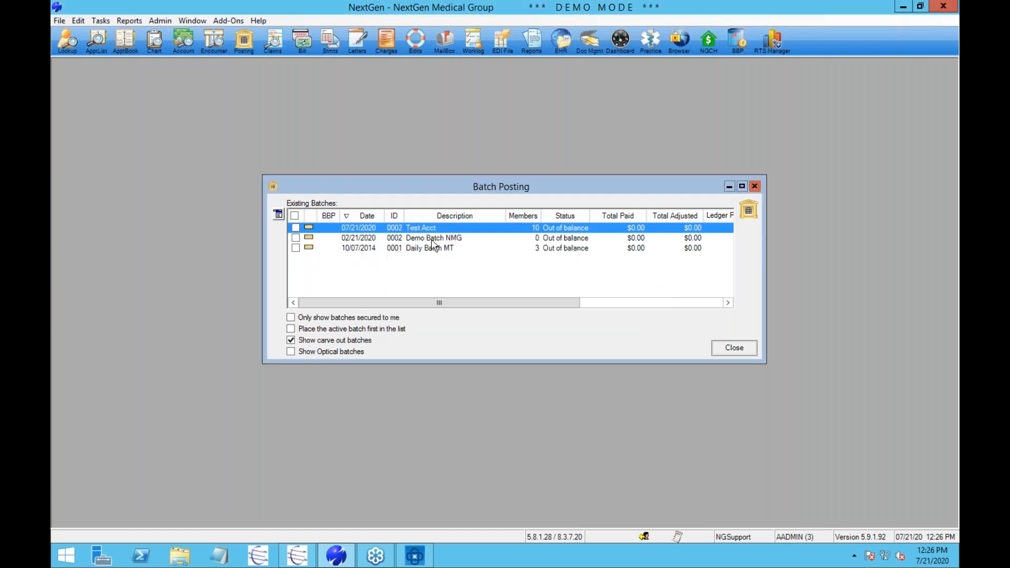
{"action": "right_click", "coordinate": [425, 229]}
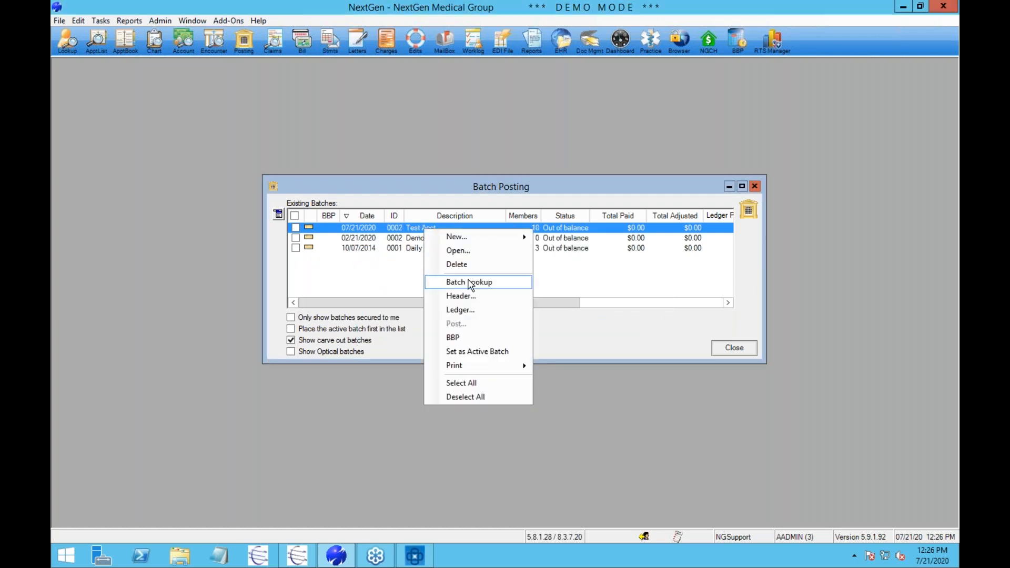
{"action": "left_click", "coordinate": [460, 265]}
{"action": "left_click", "coordinate": [565, 323]}
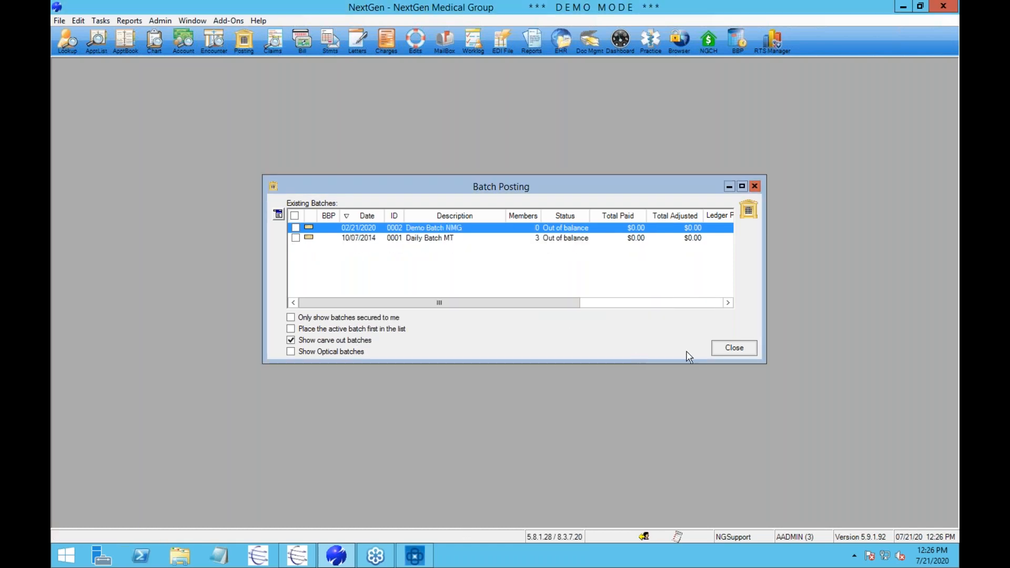
{"action": "left_click", "coordinate": [747, 351]}
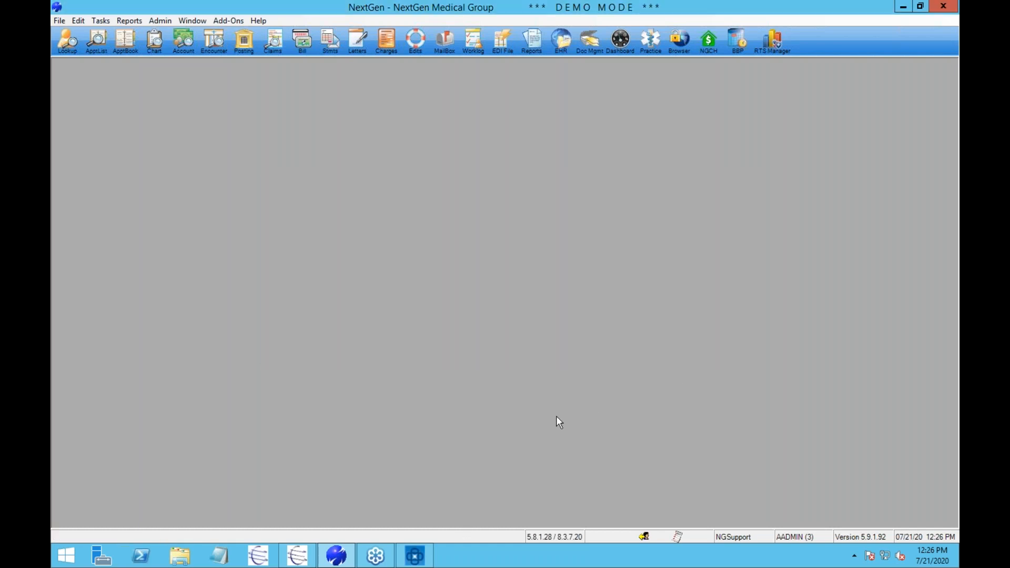
- Close the Unapplied & Deposit Manager and open the BillingManager add-on with enlarged main and Billing Entry windows
{"action": "left_click", "coordinate": [414, 554]}
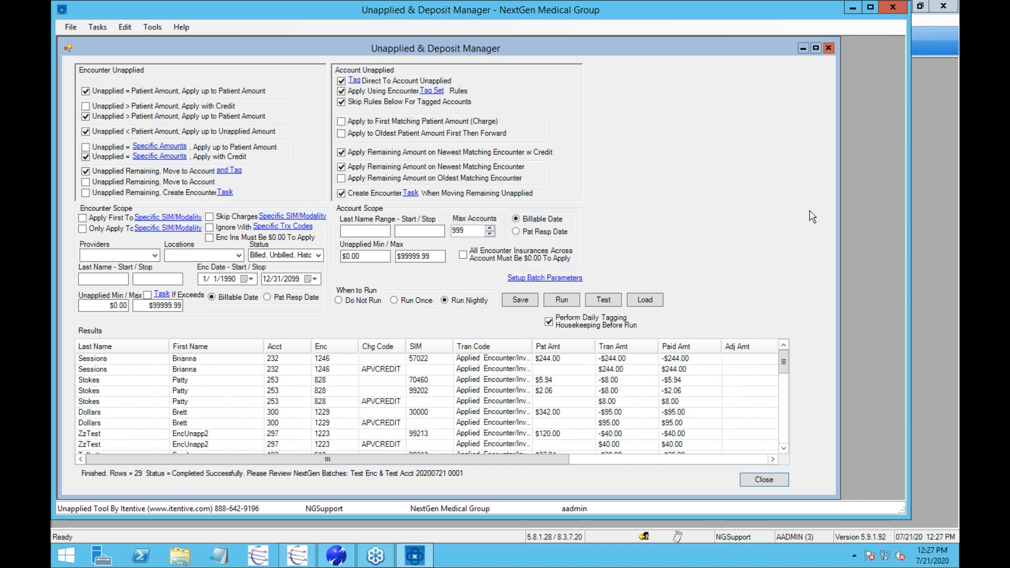
{"action": "left_click", "coordinate": [895, 9]}
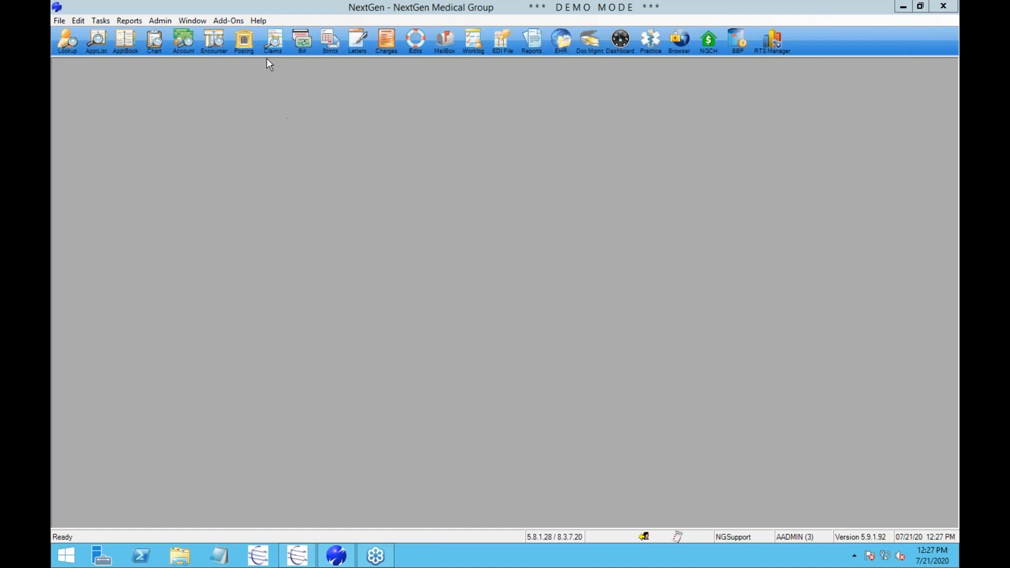
{"action": "left_click", "coordinate": [225, 22]}
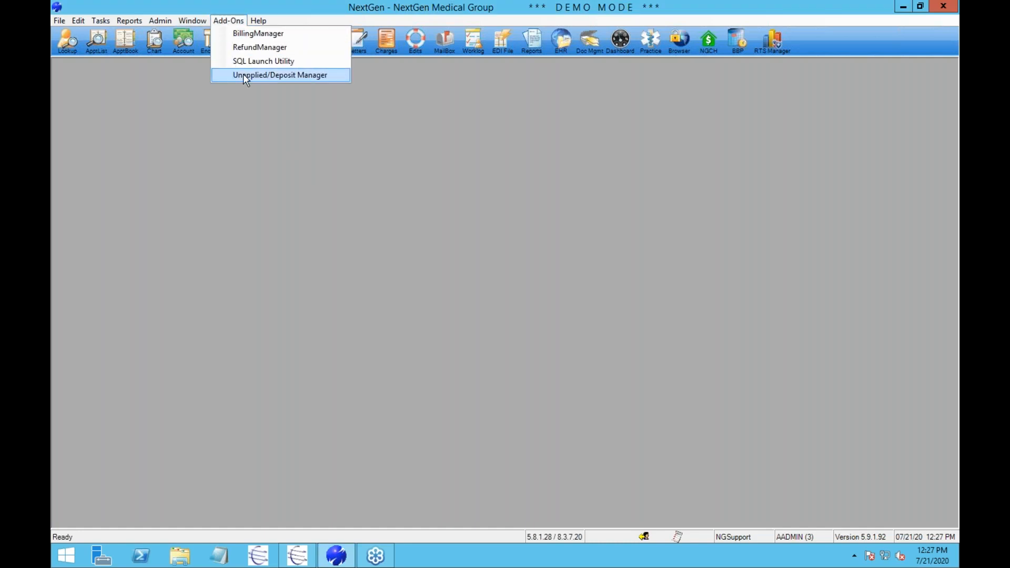
{"action": "left_click", "coordinate": [243, 34]}
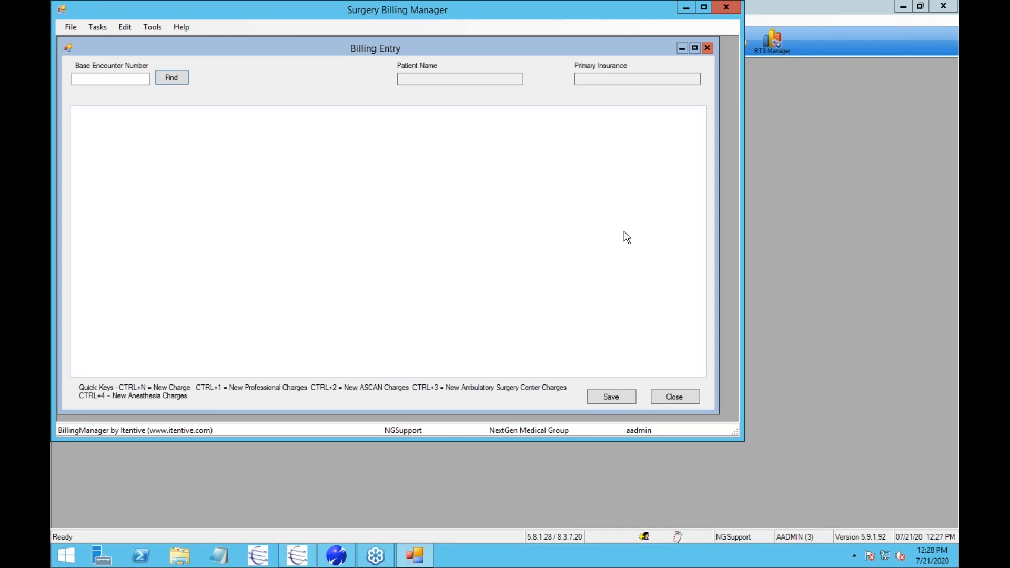
{"action": "left_click_drag", "start_coordinate": [742, 439], "coordinate": [898, 511]}
{"action": "left_click_drag", "start_coordinate": [716, 411], "coordinate": [829, 469]}
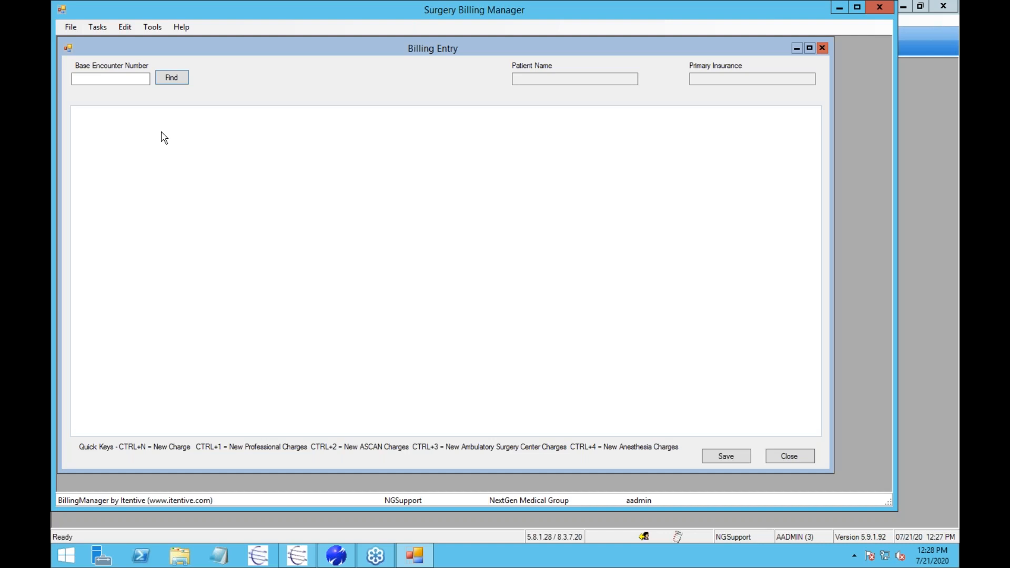
- Open Group Maintenance, widen its window, and examine the names and default practices of the four charge groups
{"action": "left_click", "coordinate": [104, 31]}
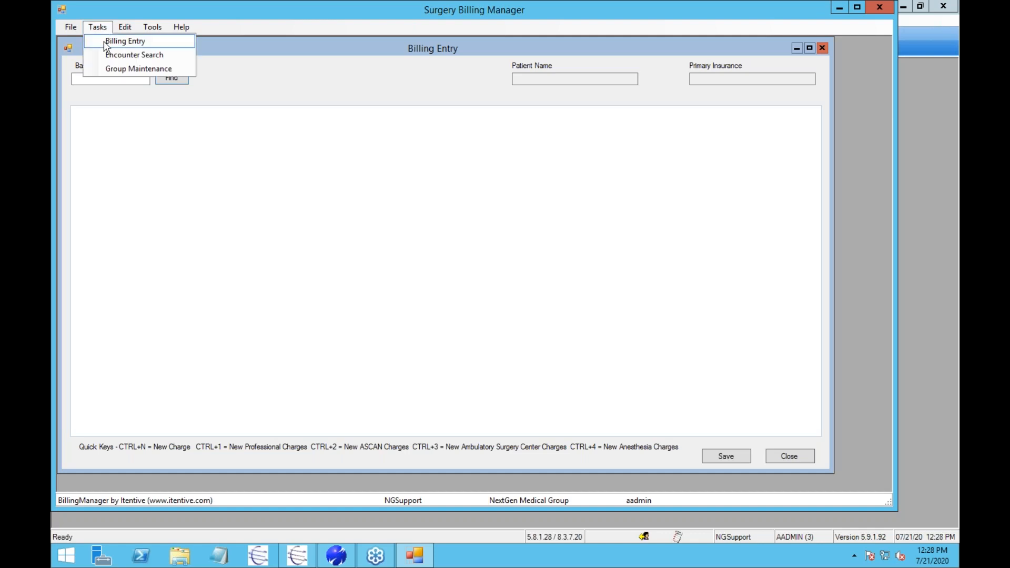
{"action": "left_click", "coordinate": [110, 69]}
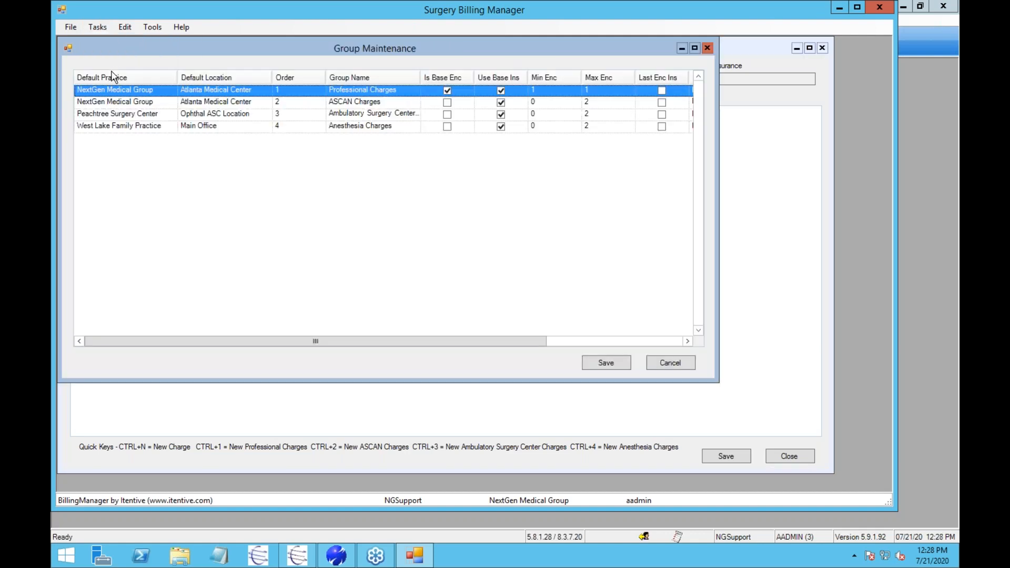
{"action": "left_click", "coordinate": [355, 93]}
{"action": "left_click", "coordinate": [355, 102]}
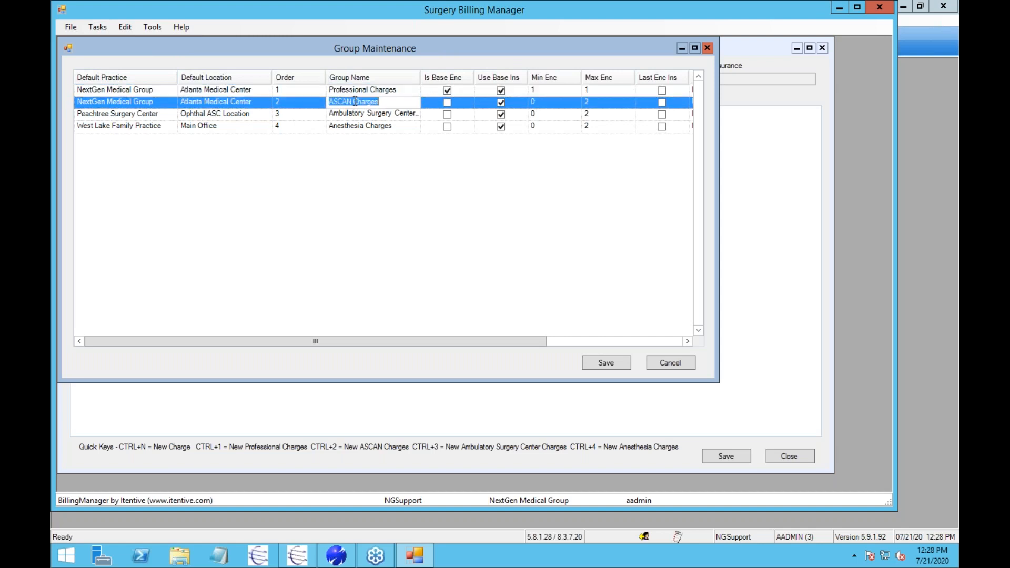
{"action": "left_click", "coordinate": [355, 115]}
{"action": "left_click", "coordinate": [356, 127]}
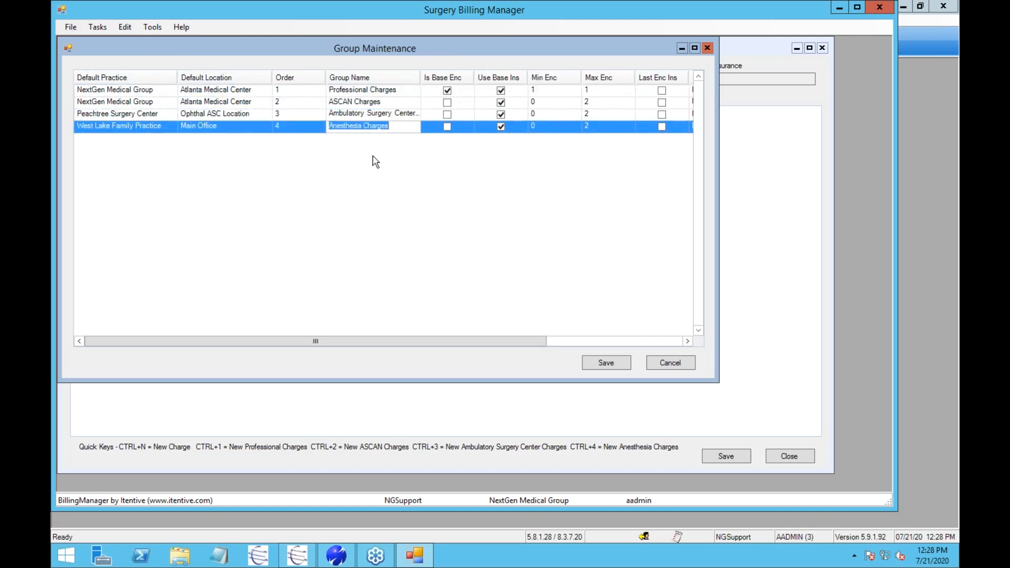
{"action": "left_click_drag", "start_coordinate": [719, 181], "coordinate": [856, 176]}
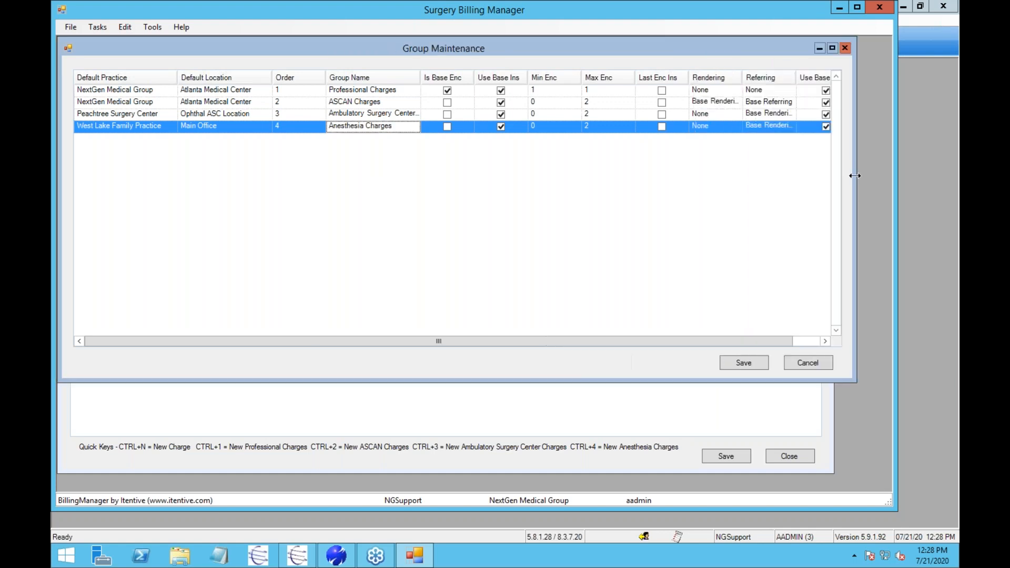
{"action": "left_click", "coordinate": [140, 92]}
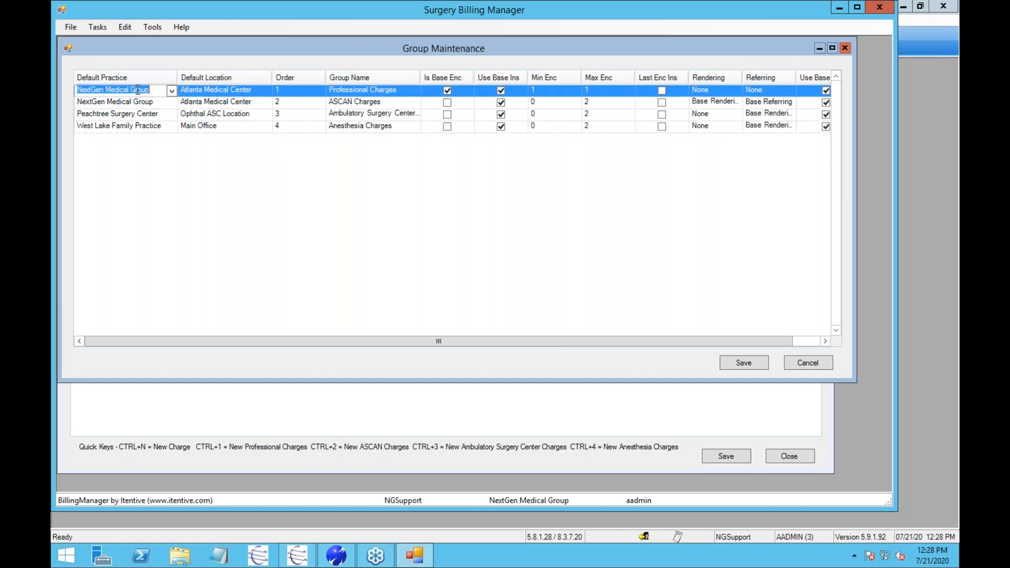
{"action": "left_click", "coordinate": [139, 115]}
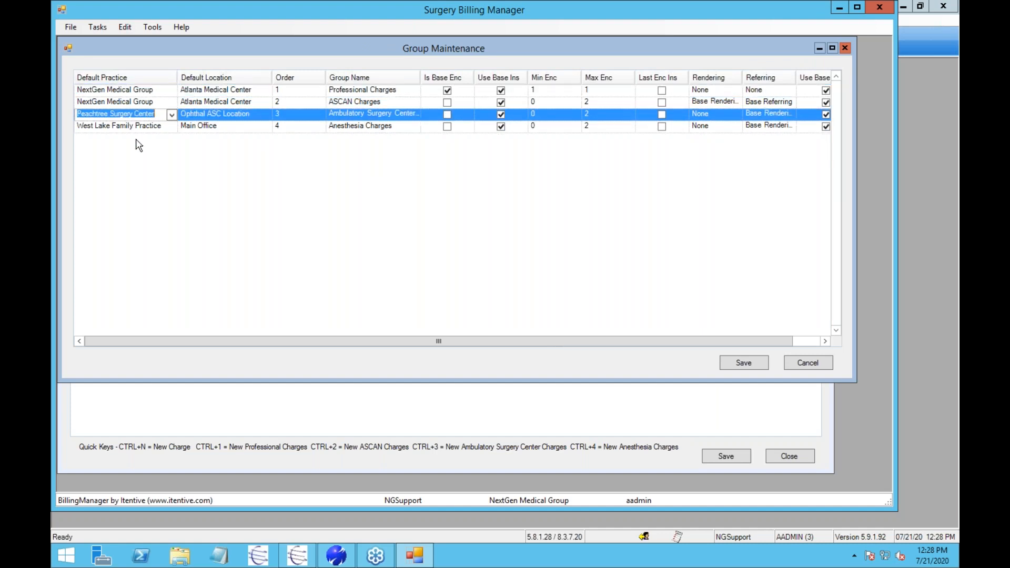
{"action": "left_click", "coordinate": [137, 126]}
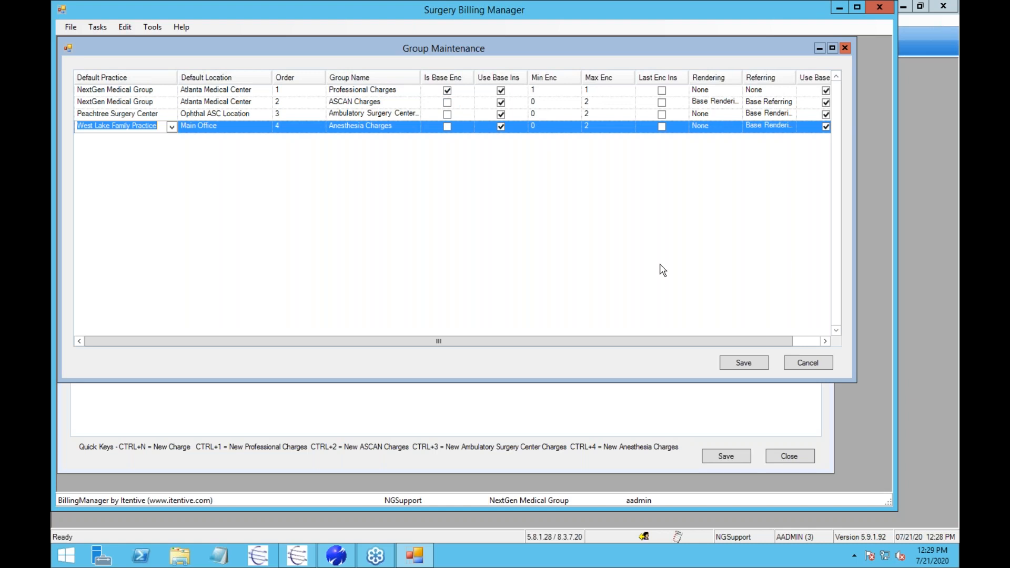
- Examine the ASCAN and Ambulatory Surgery Center charge groups and the ASCAN group's Use Base Ins option
{"action": "left_click_drag", "start_coordinate": [673, 342], "coordinate": [767, 342]}
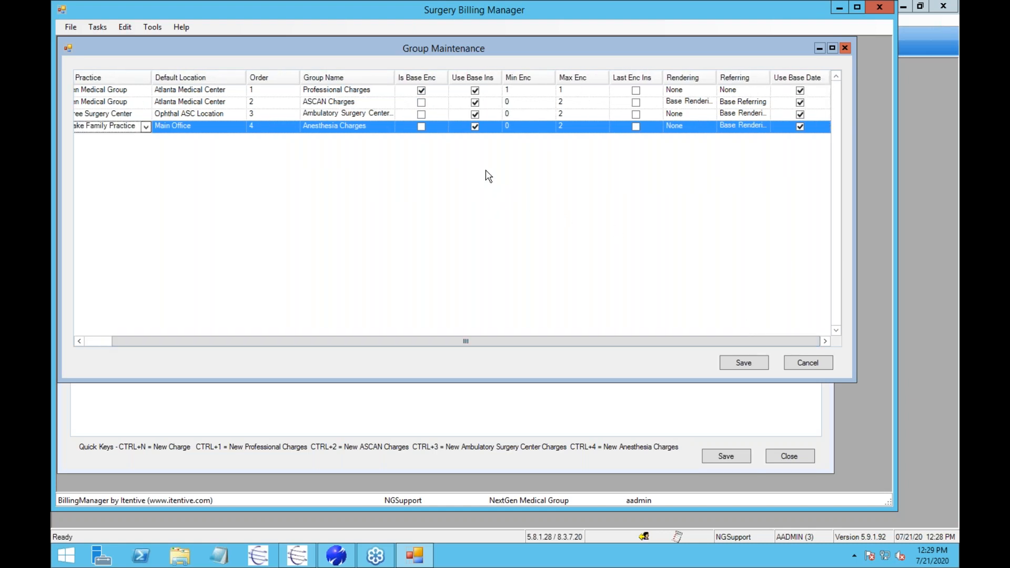
{"action": "left_click", "coordinate": [368, 102]}
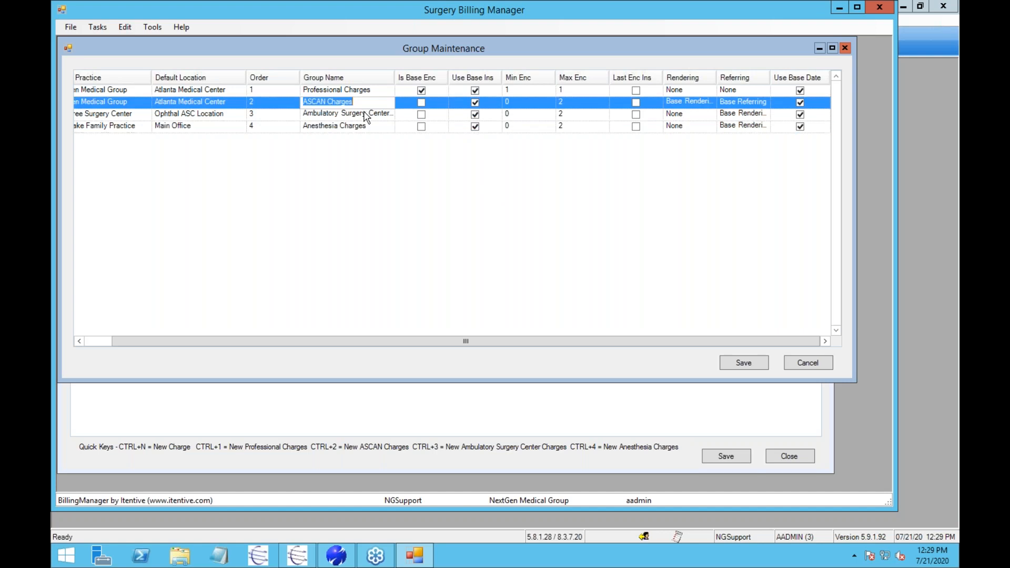
{"action": "left_click", "coordinate": [367, 113]}
{"action": "left_click", "coordinate": [481, 103]}
{"action": "left_click", "coordinate": [476, 104]}
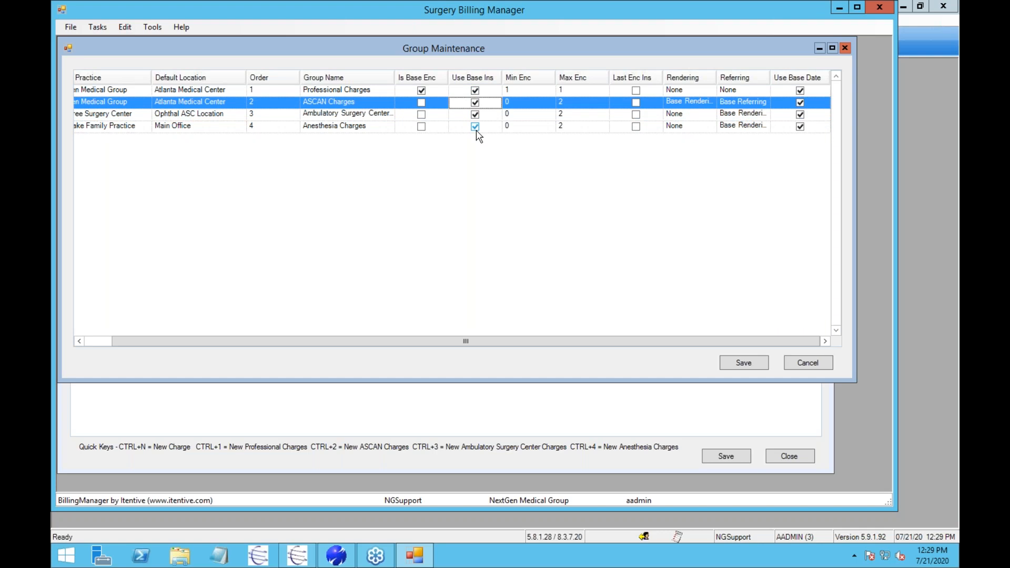
- Set Max Enc to 1 for the ASCAN, Ambulatory Surgery Center, and Anesthesia charge groups
{"action": "left_click", "coordinate": [524, 102]}
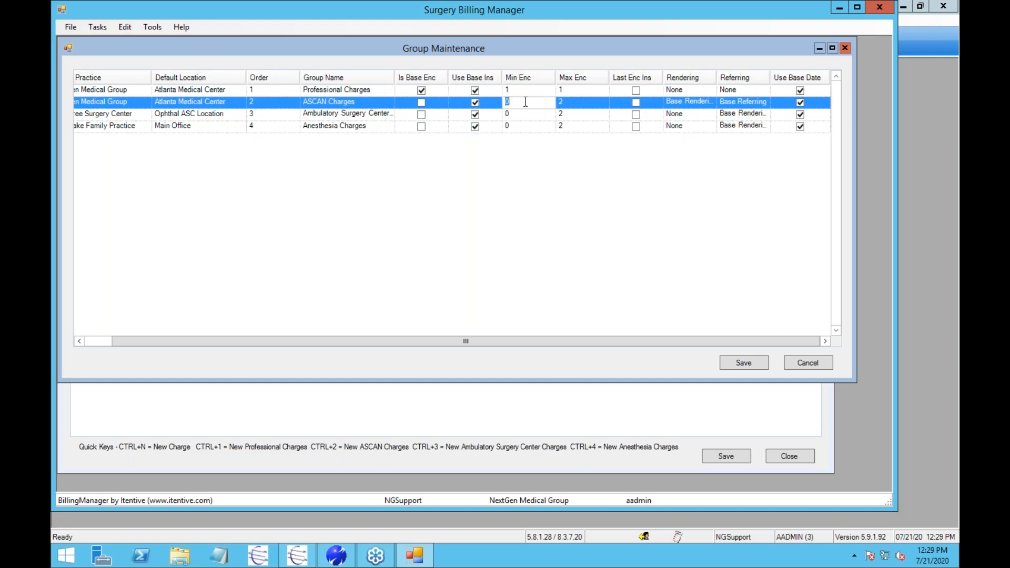
{"action": "left_click", "coordinate": [592, 103]}
{"action": "left_click", "coordinate": [585, 102]}
{"action": "left_click_drag", "start_coordinate": [585, 102], "coordinate": [544, 101]}
{"action": "type", "text": "1"}
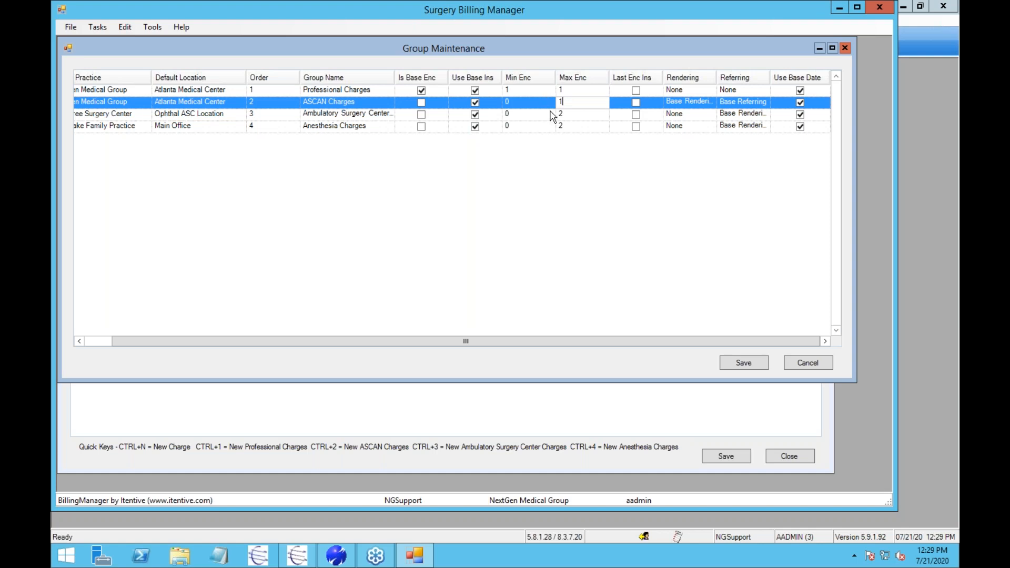
{"action": "left_click", "coordinate": [577, 115]}
{"action": "type", "text": "1"}
{"action": "left_click", "coordinate": [579, 128]}
{"action": "type", "text": "1"}
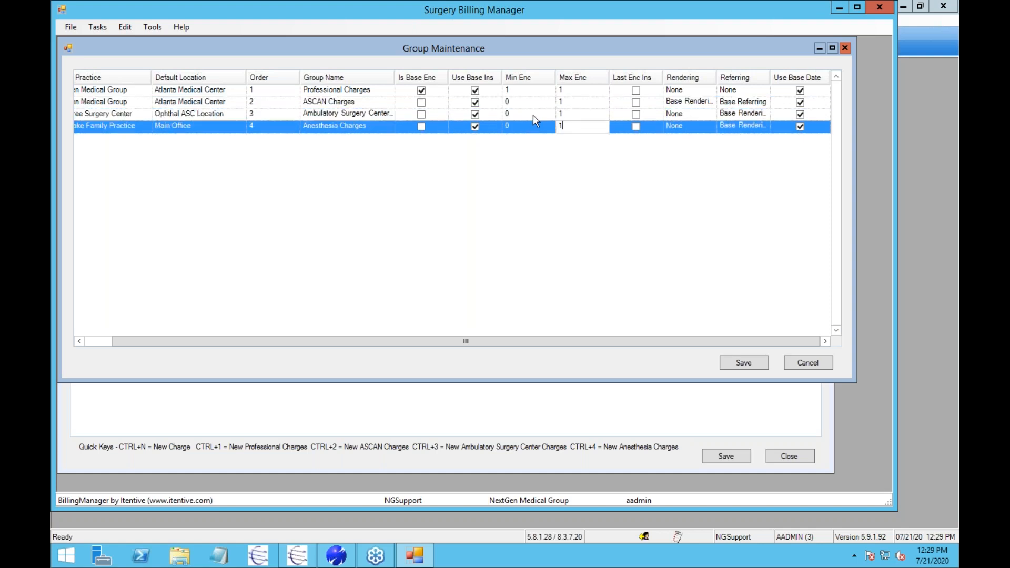
- Set Min Enc to 1 for the Ambulatory Surgery Center and Anesthesia charge groups
{"action": "left_click", "coordinate": [513, 102]}
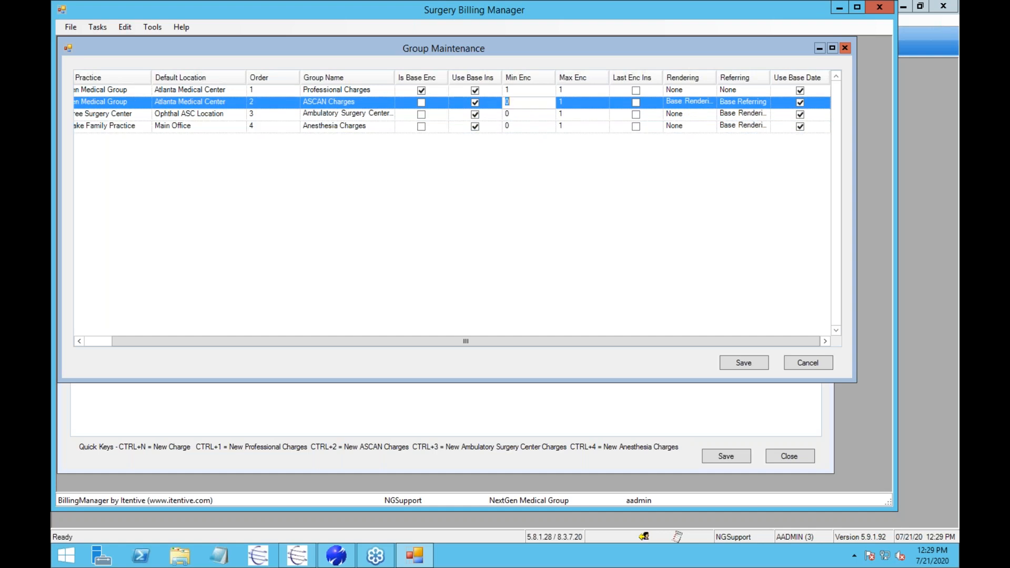
{"action": "left_click", "coordinate": [517, 114]}
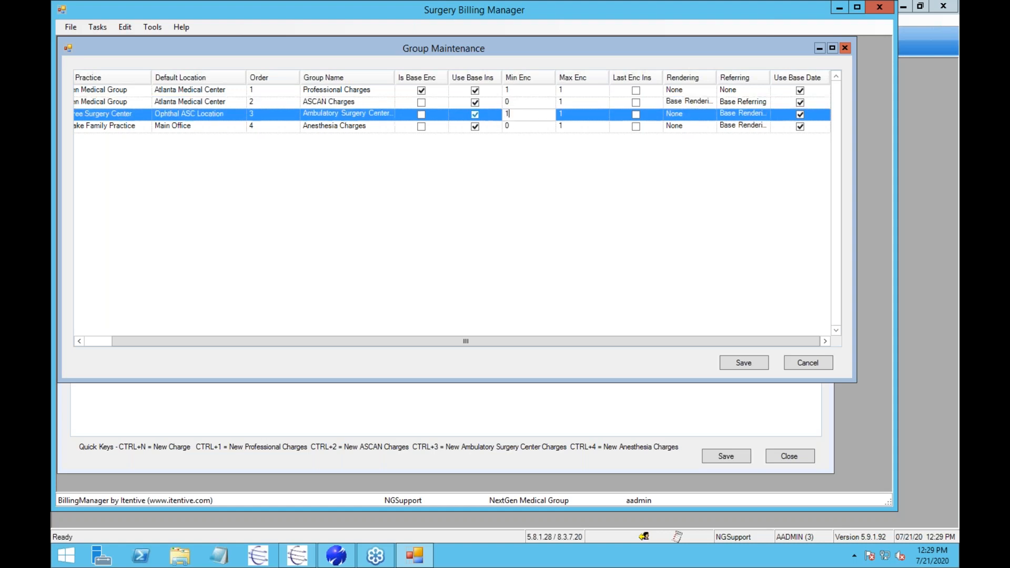
{"action": "left_click", "coordinate": [526, 126]}
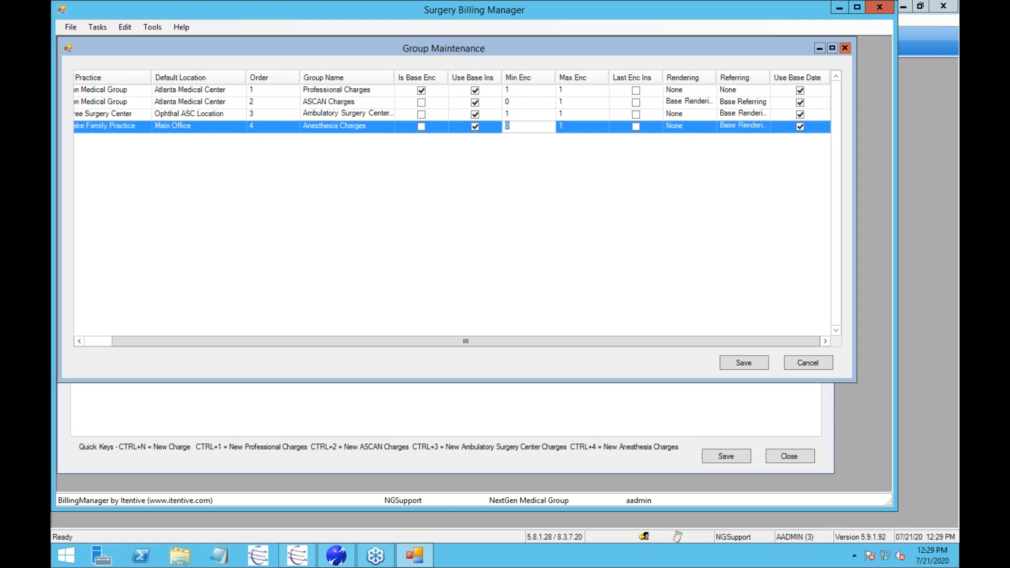
{"action": "type", "text": "1"}
- Examine the Rendering and Referring settings of the Ambulatory Surgery Center group, and exit Group Maintenance without saving
{"action": "left_click", "coordinate": [698, 115]}
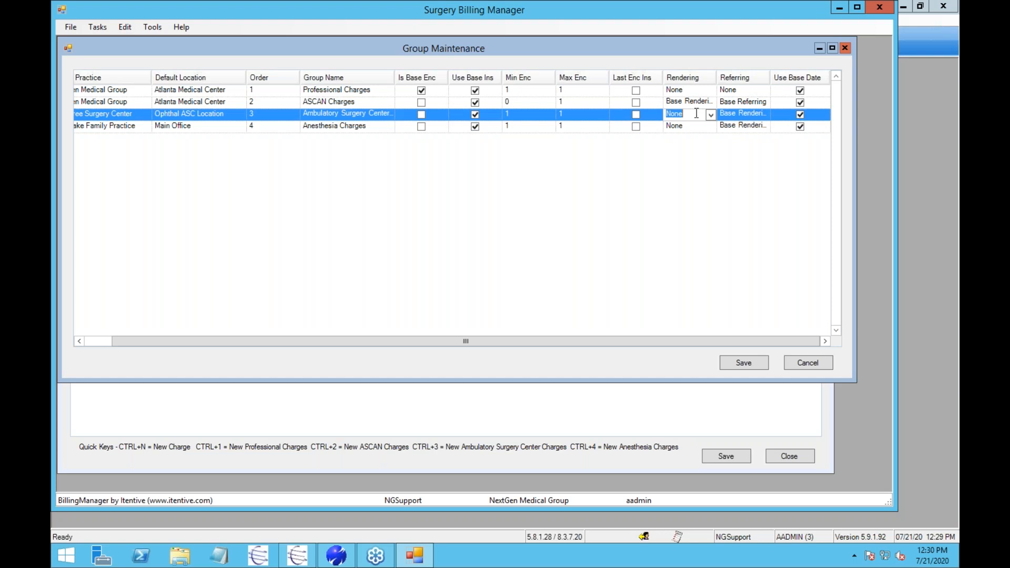
{"action": "left_click", "coordinate": [740, 116]}
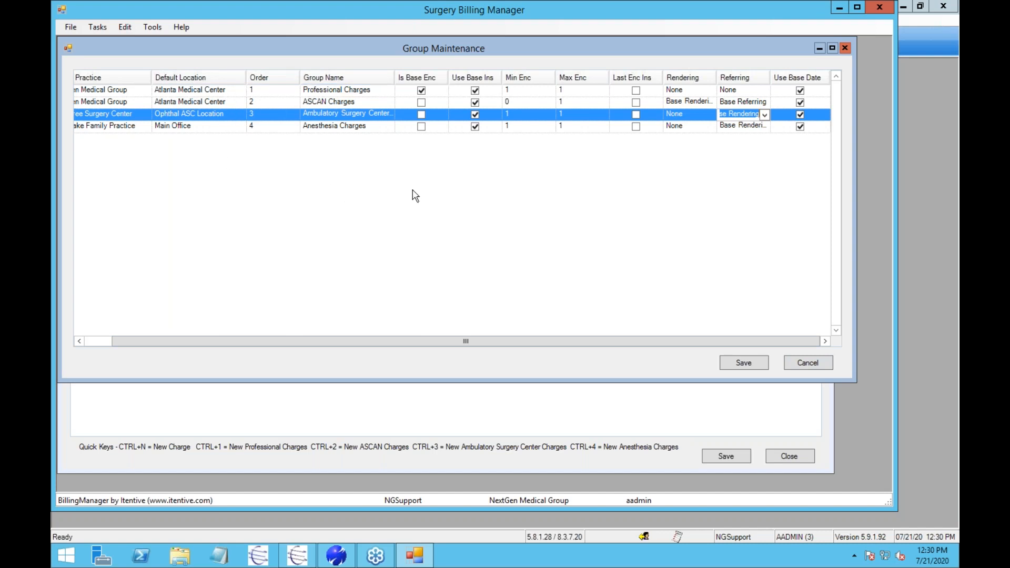
{"action": "left_click", "coordinate": [817, 363]}
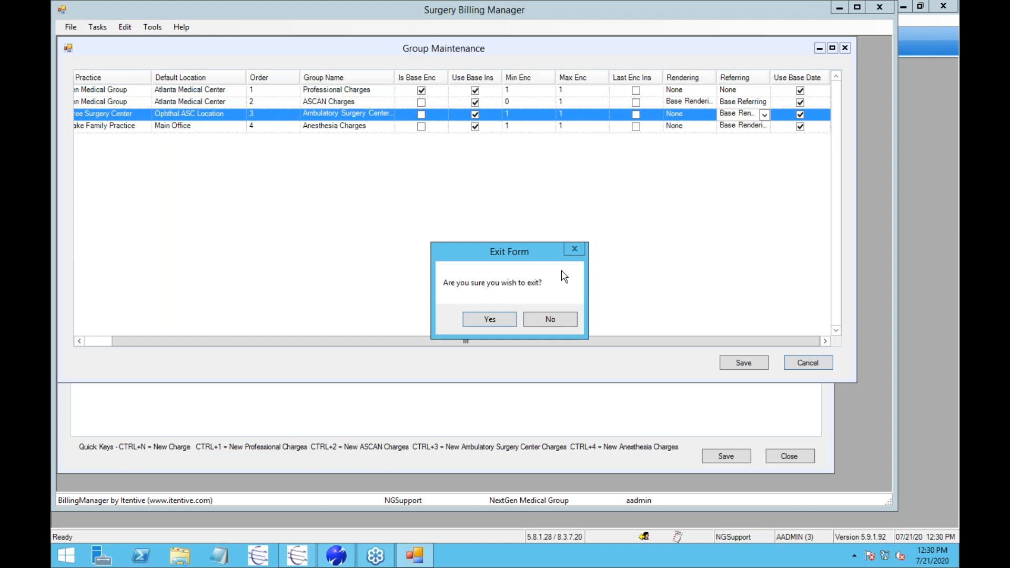
{"action": "left_click", "coordinate": [495, 317]}
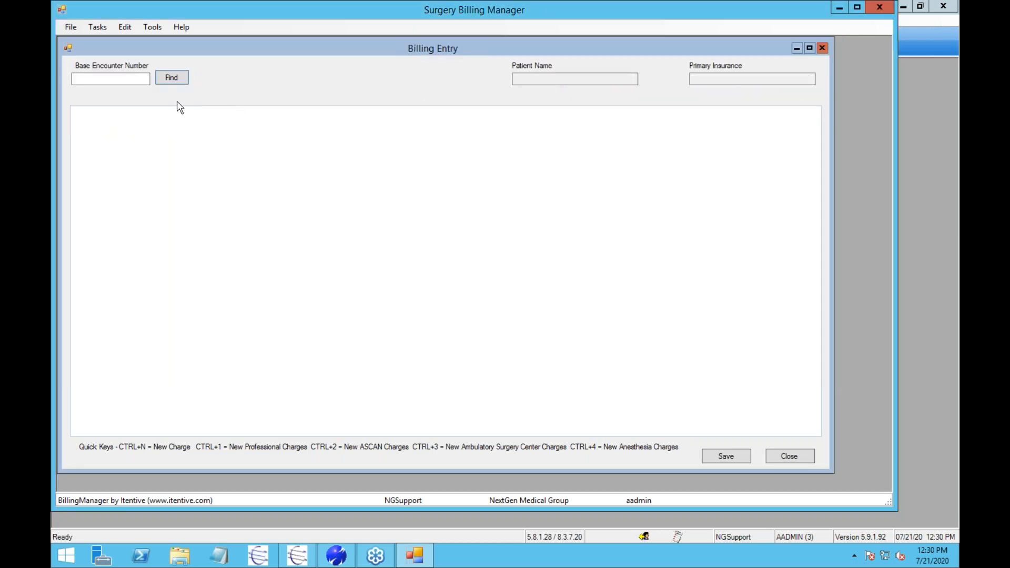
- Open Encounter Search to view its search criteria, and close it to return to Billing Entry
{"action": "left_click", "coordinate": [123, 79]}
{"action": "left_click", "coordinate": [100, 27]}
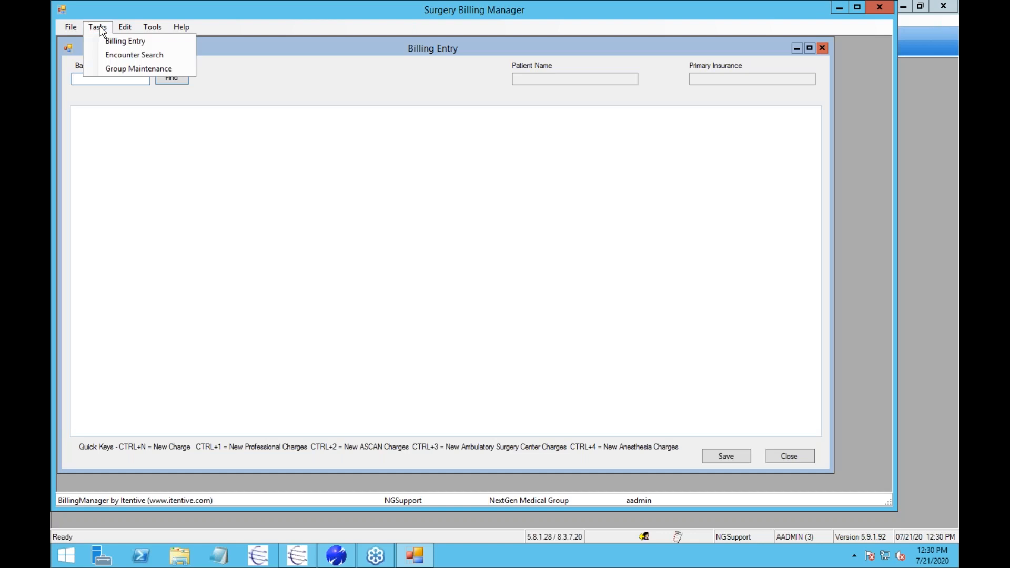
{"action": "left_click", "coordinate": [118, 56]}
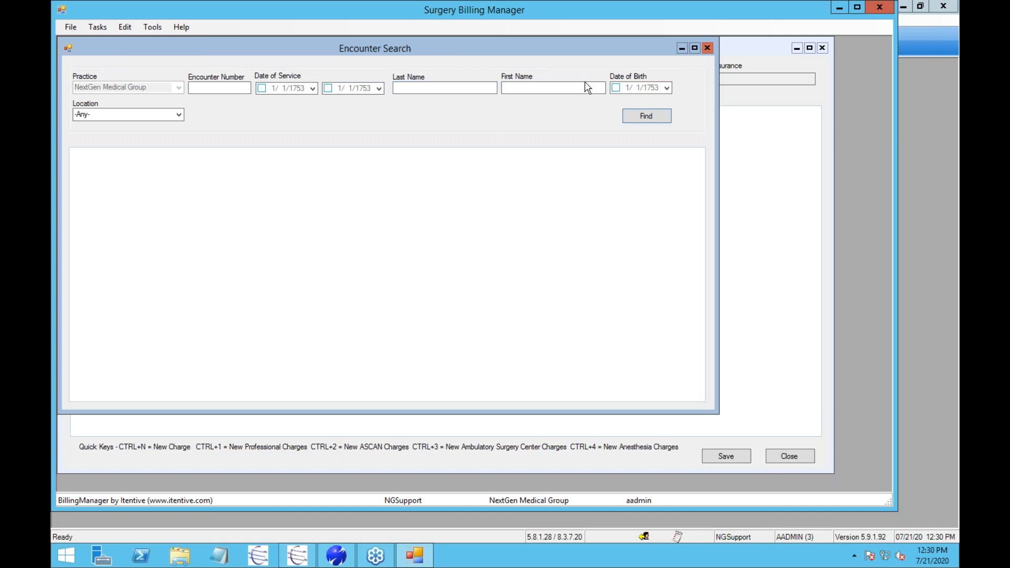
{"action": "left_click", "coordinate": [708, 48]}
- Load the patient's encounter in Billing Entry by its base encounter number and examine its professional charge line
{"action": "type", "text": "1209"}
{"action": "key", "text": "Return"}
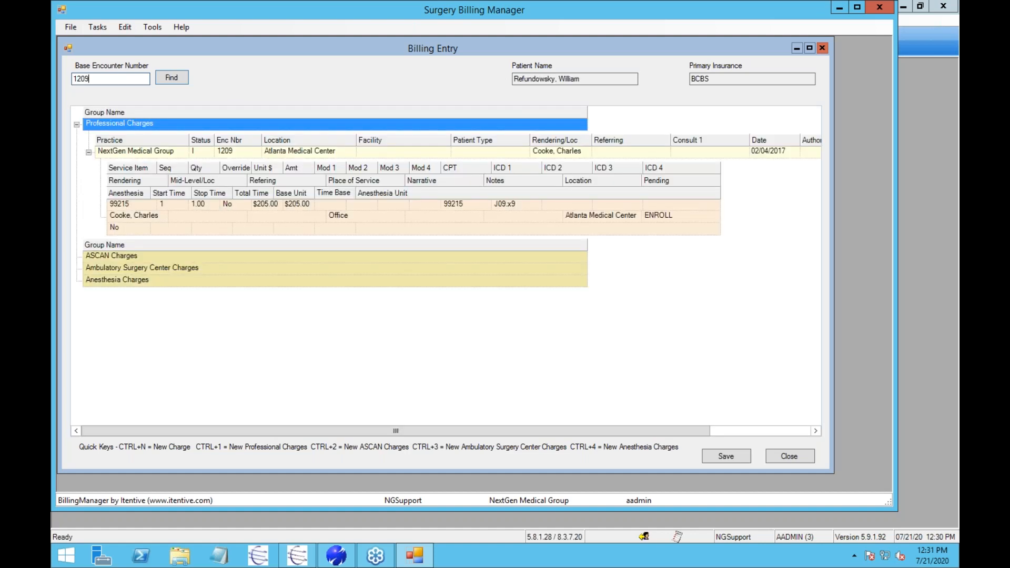
{"action": "mouse_move", "coordinate": [274, 154]}
{"action": "left_click", "coordinate": [143, 204]}
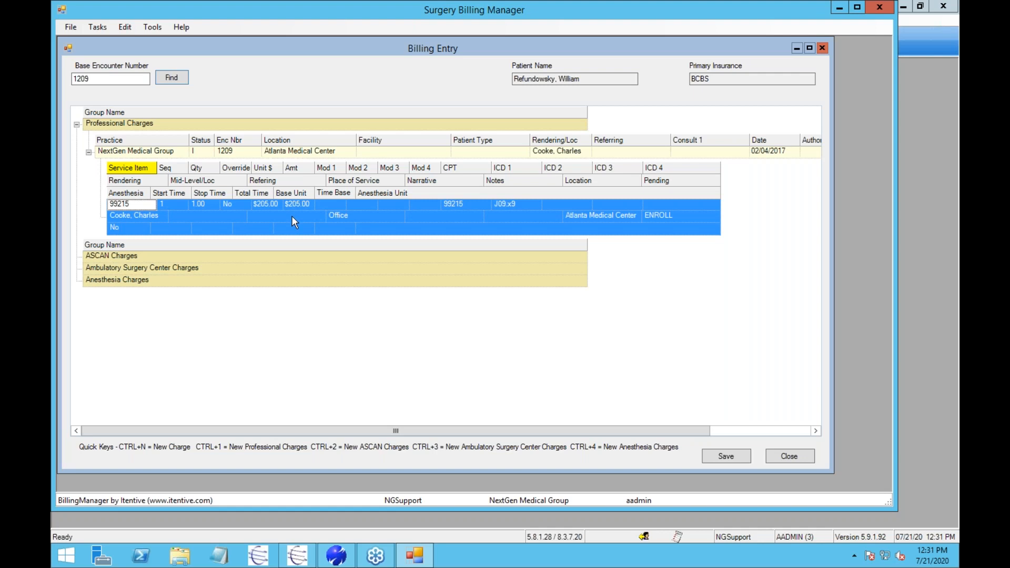
- Add a new encounter for Ambulatory Surgery Center Charges and check its default practice
{"action": "left_click", "coordinate": [264, 267]}
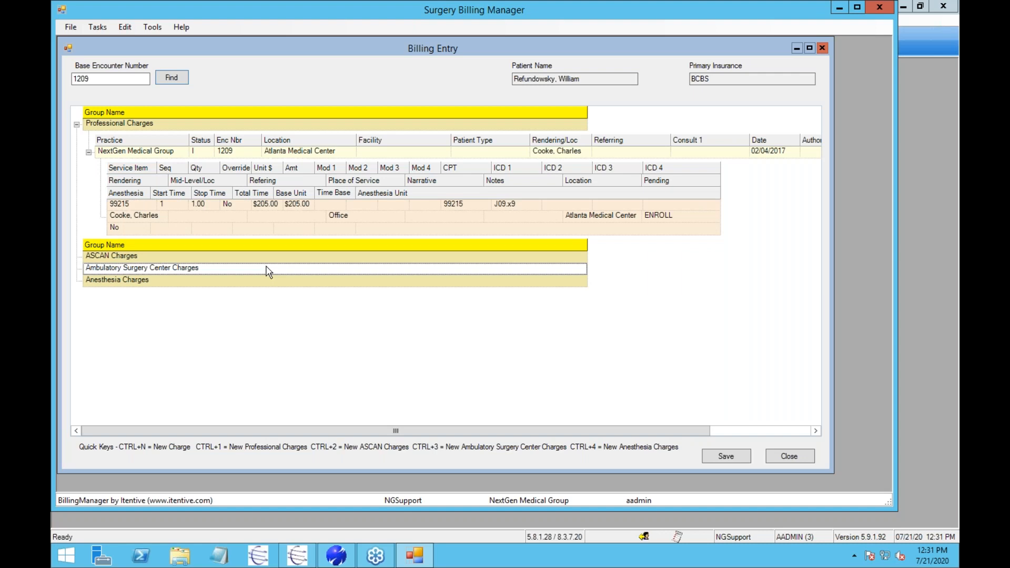
{"action": "right_click", "coordinate": [267, 270]}
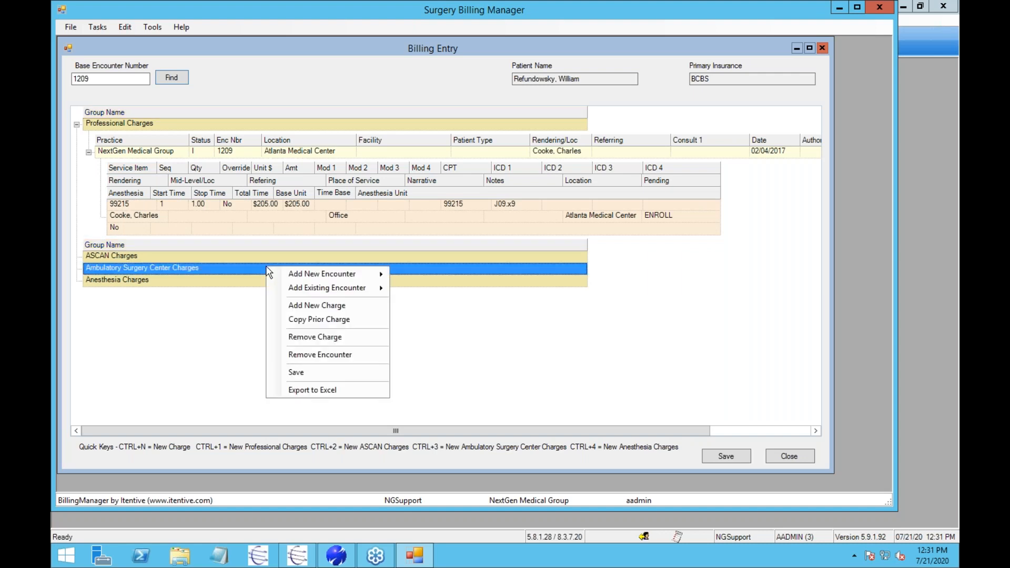
{"action": "mouse_move", "coordinate": [325, 275]}
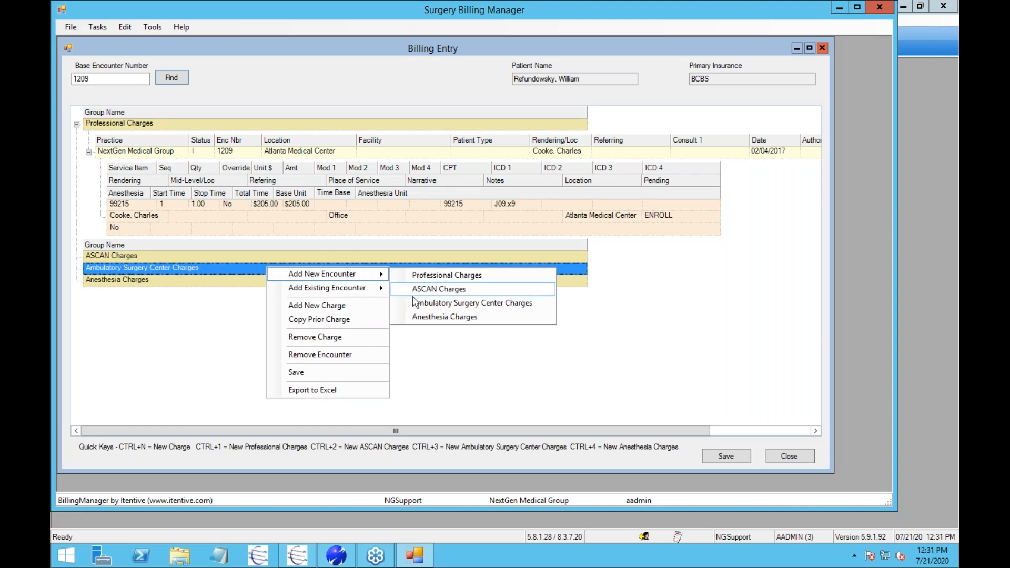
{"action": "left_click", "coordinate": [416, 303]}
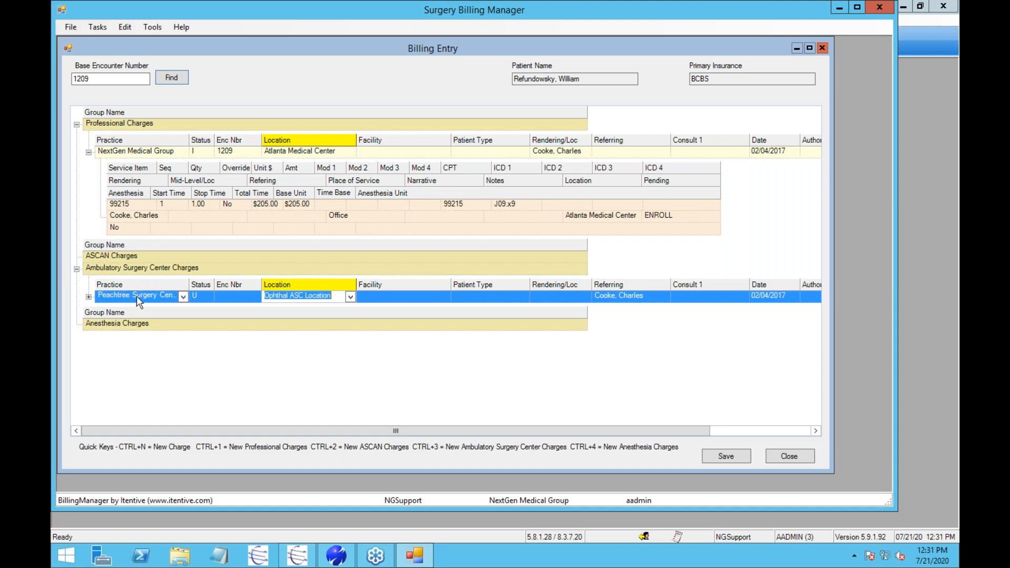
{"action": "left_click", "coordinate": [154, 297]}
- Assign a rendering provider to the Peachtree Surgery Center encounter by looking up last names starting with "b"
{"action": "left_click", "coordinate": [542, 301]}
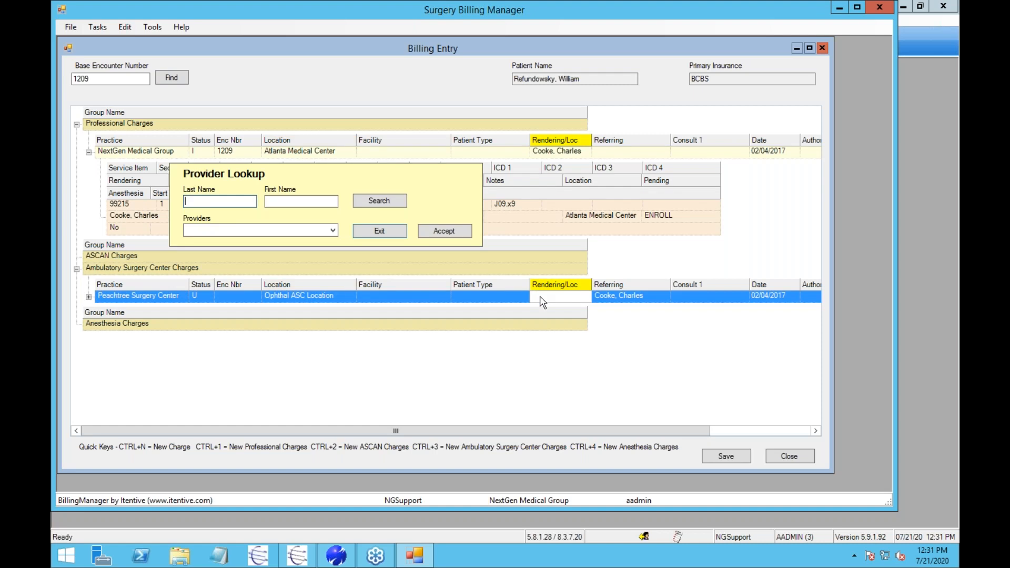
{"action": "type", "text": "b"}
{"action": "key", "text": "Return"}
{"action": "key", "text": "Return"}
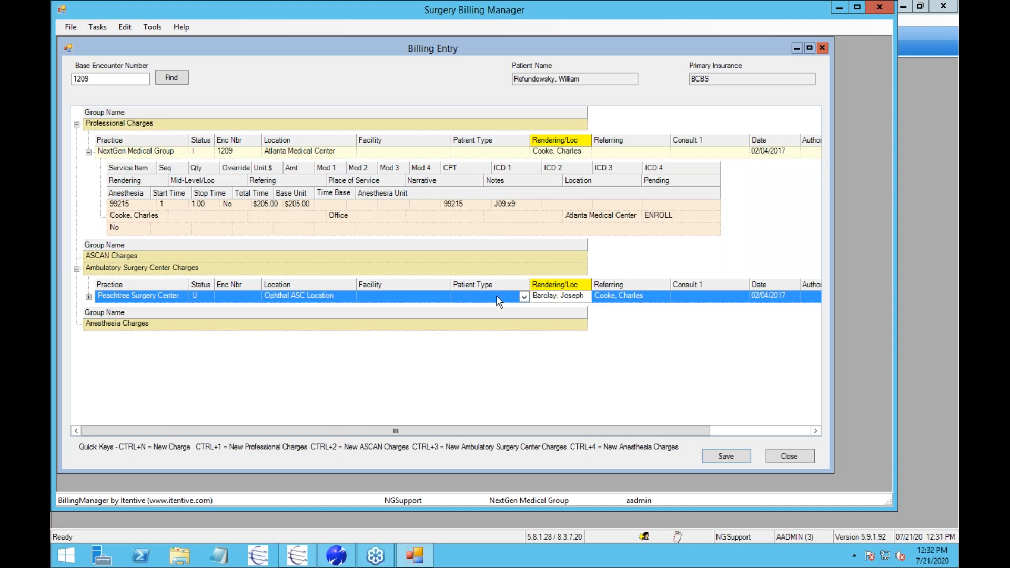
- Add a charge with service item 80047 to the Peachtree Surgery Center encounter and move to its quantity
{"action": "key", "text": "ctrl+n"}
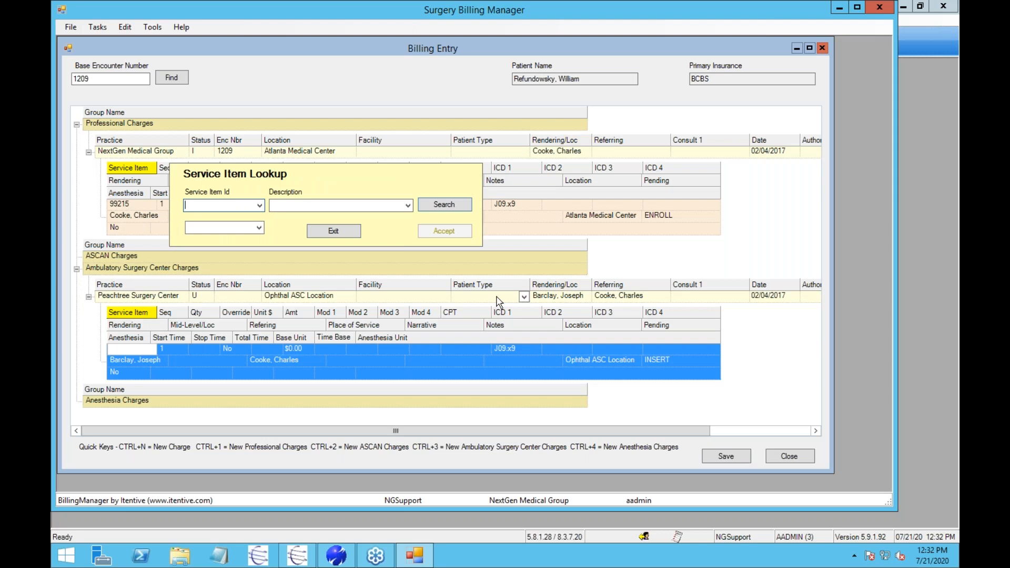
{"action": "type", "text": "80047"}
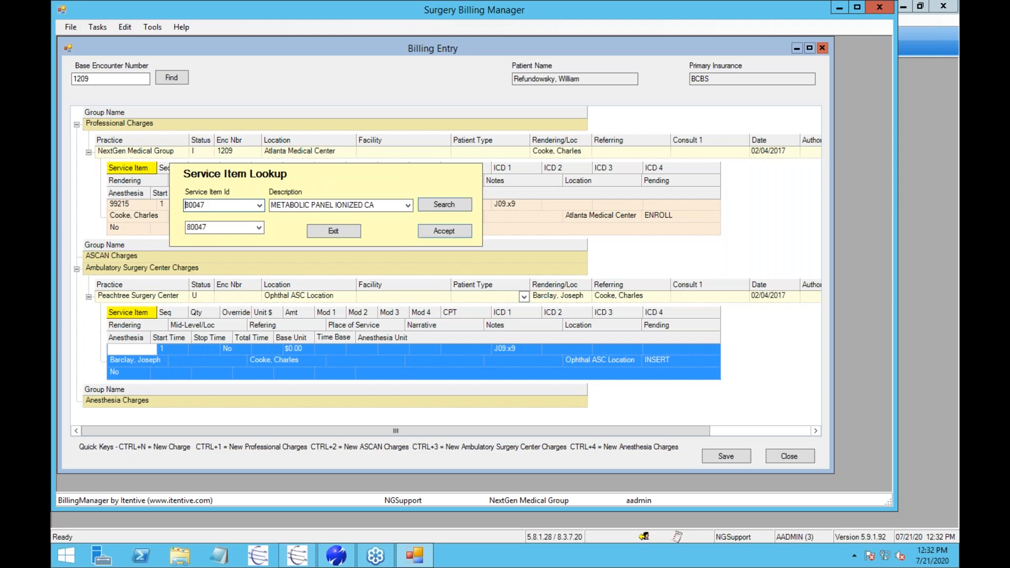
{"action": "key", "text": "Return"}
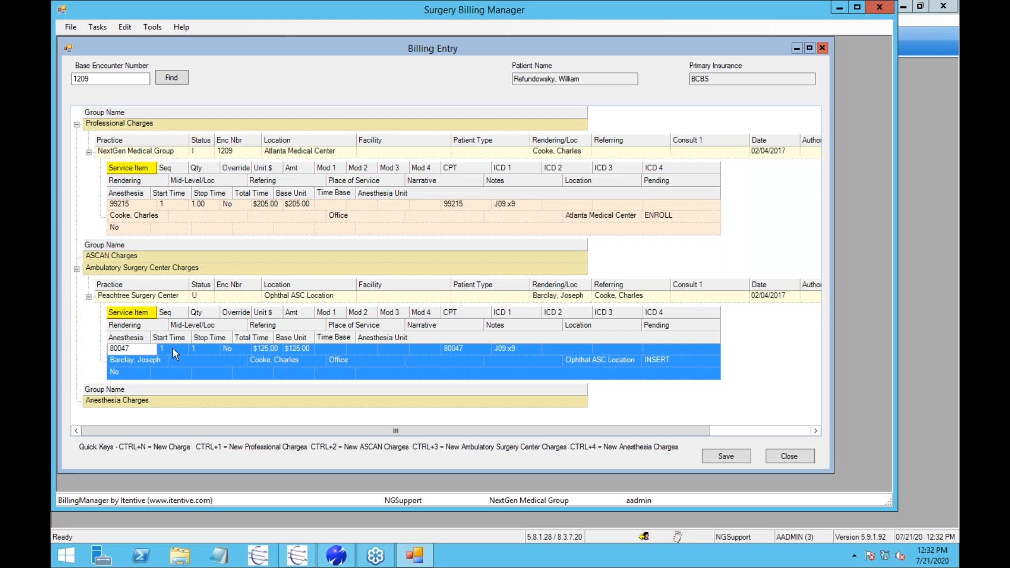
{"action": "key", "text": "Tab"}
{"action": "key", "text": "Tab"}
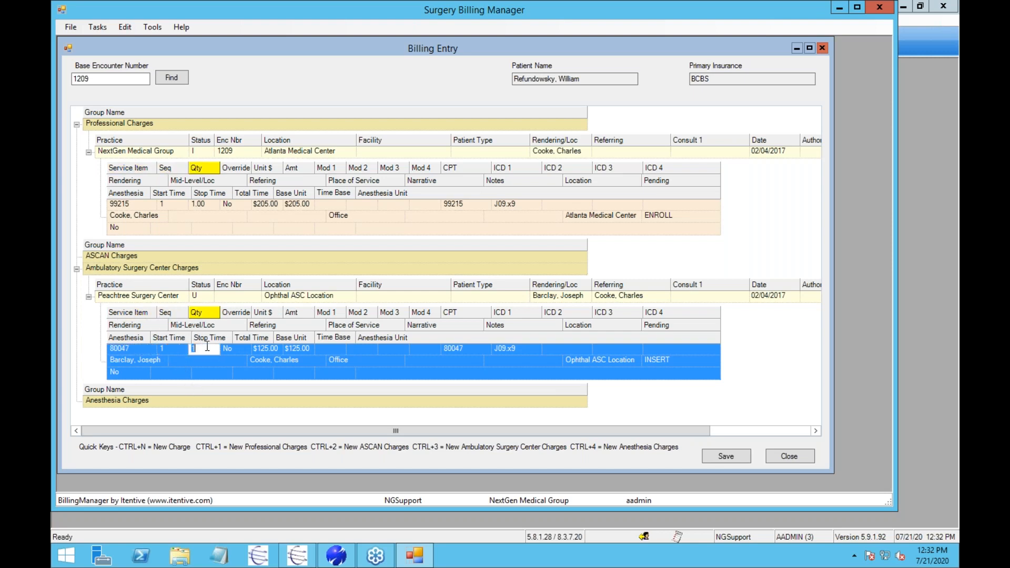
- Check the override, amount and ICD 1 diagnosis of the 80047 charge, accepting diagnosis code J09.x9
{"action": "key", "text": "Tab"}
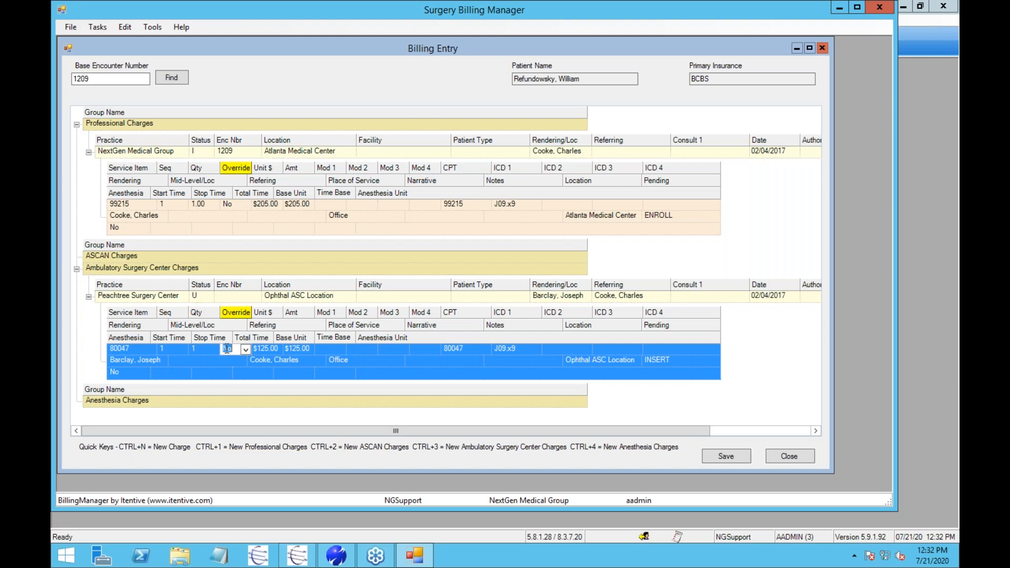
{"action": "left_click", "coordinate": [298, 349]}
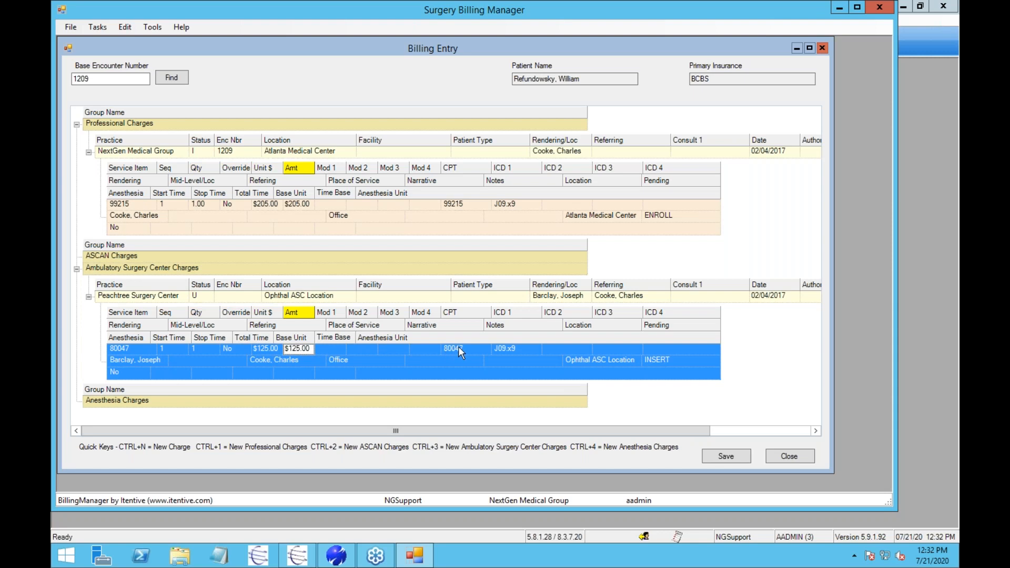
{"action": "left_click", "coordinate": [505, 349]}
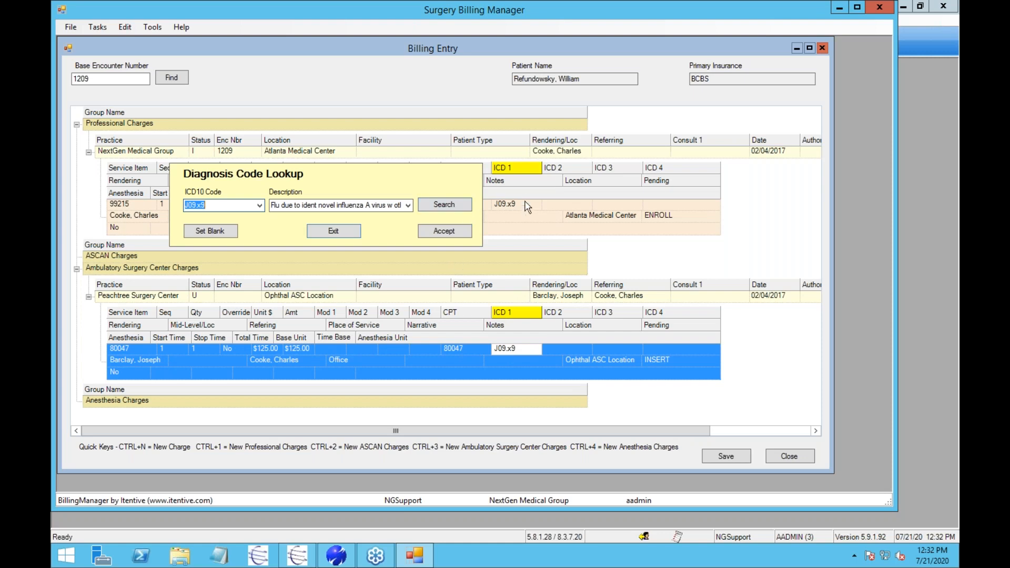
{"action": "left_click", "coordinate": [432, 234]}
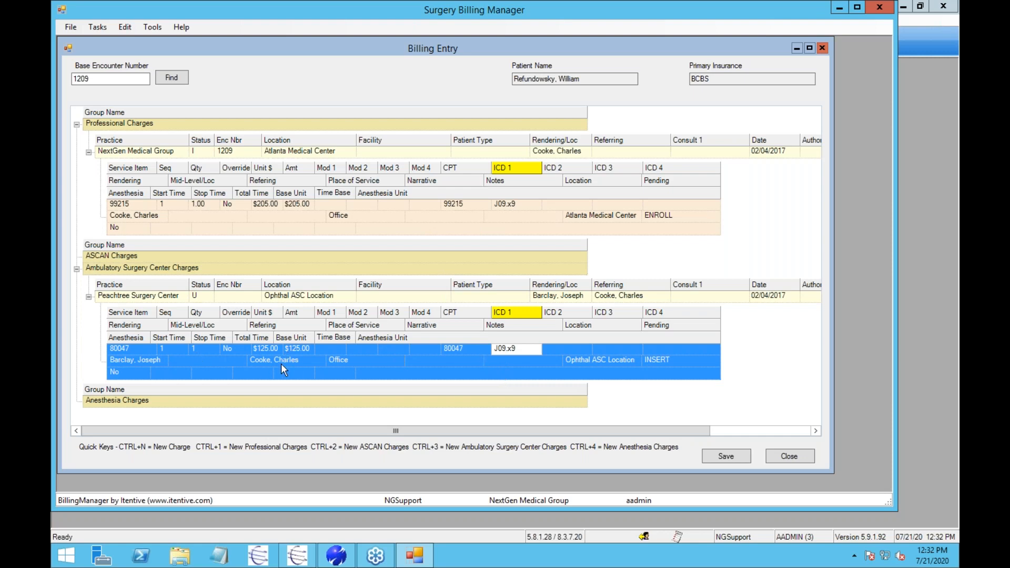
- Enlarge the Billing Entry form and the Surgery Billing Manager window around it to show the encounters' Pending column
{"action": "left_click_drag", "start_coordinate": [835, 397], "coordinate": [891, 394]}
{"action": "left_click_drag", "start_coordinate": [802, 472], "coordinate": [802, 490]}
{"action": "left_click_drag", "start_coordinate": [896, 511], "coordinate": [942, 530]}
{"action": "left_click_drag", "start_coordinate": [889, 492], "coordinate": [917, 502]}
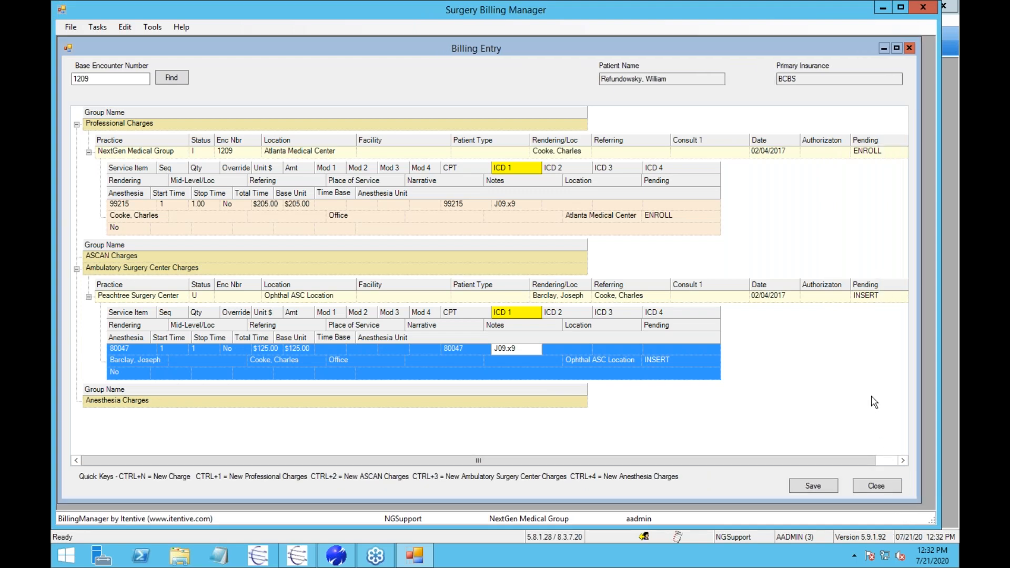
- Compare the pending status of the Peachtree Surgery Center and NextGen Medical Group encounters and their charges
{"action": "left_click", "coordinate": [889, 298]}
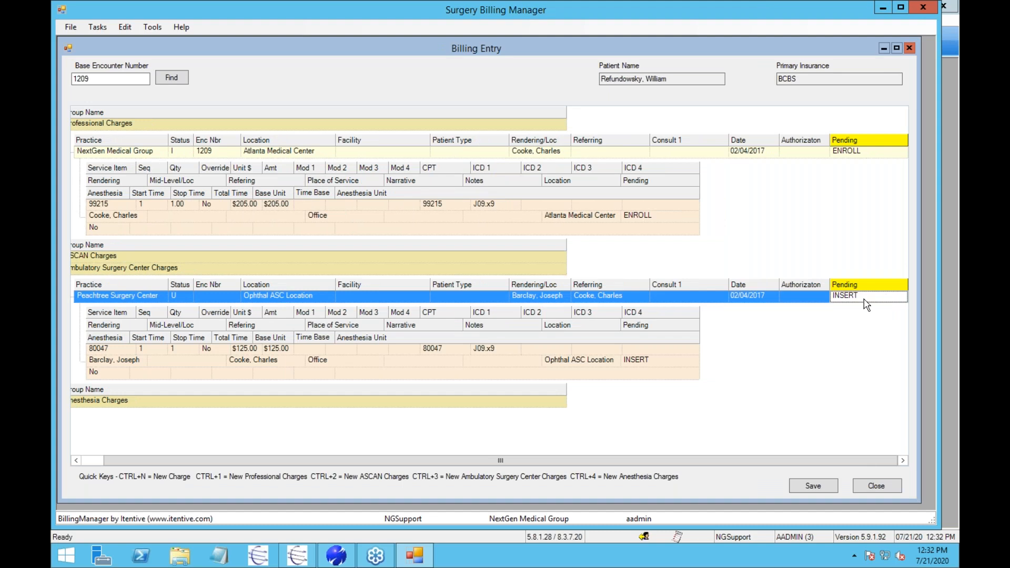
{"action": "left_click", "coordinate": [662, 363]}
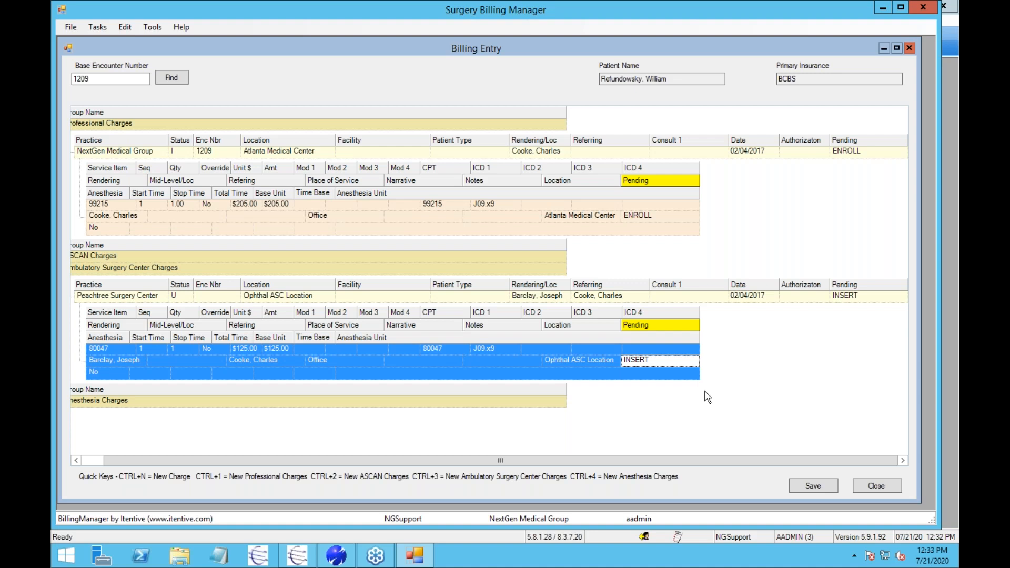
{"action": "left_click", "coordinate": [850, 152]}
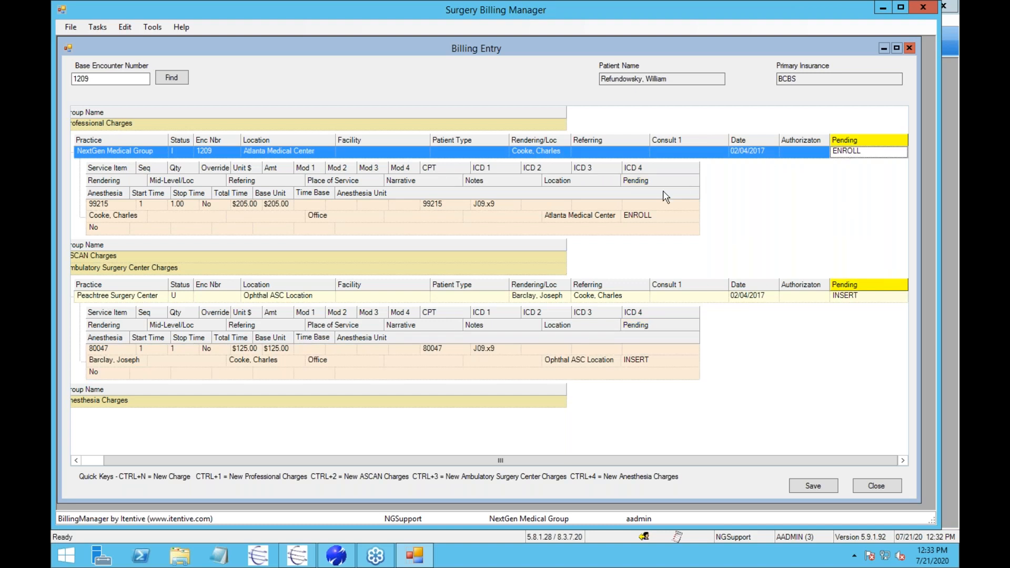
{"action": "left_click", "coordinate": [659, 215]}
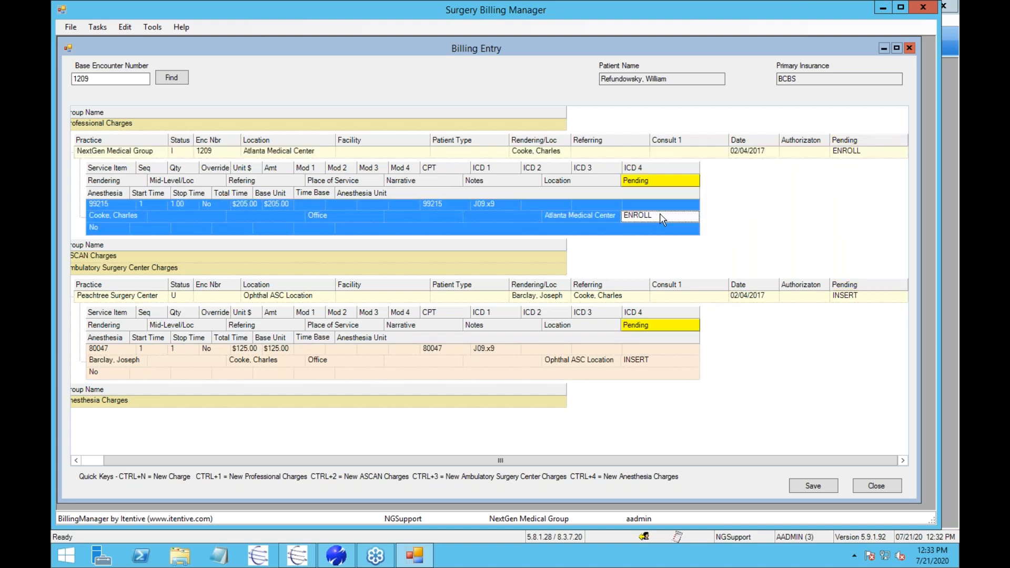
{"action": "left_click", "coordinate": [856, 151]}
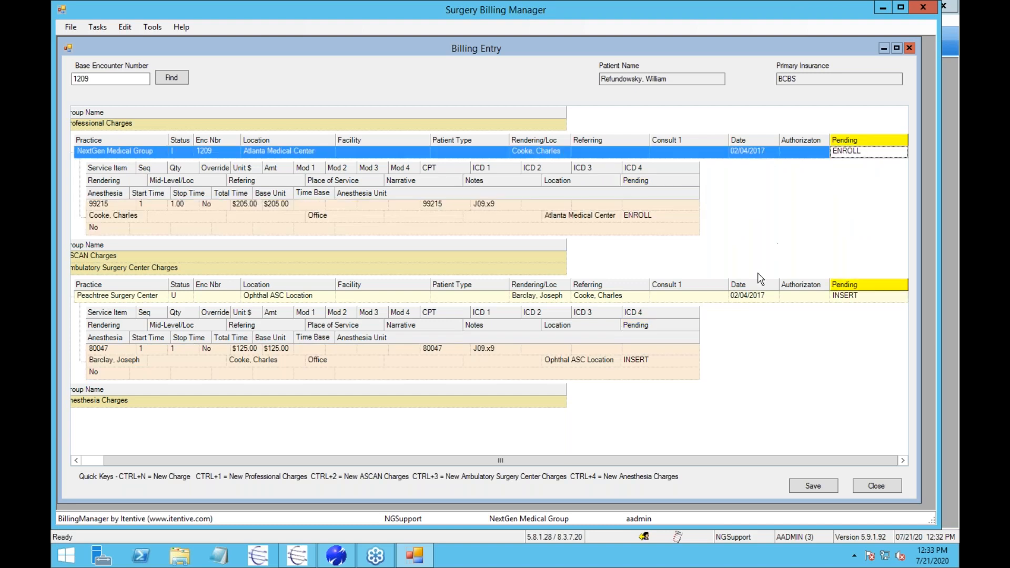
{"action": "left_click", "coordinate": [86, 461]}
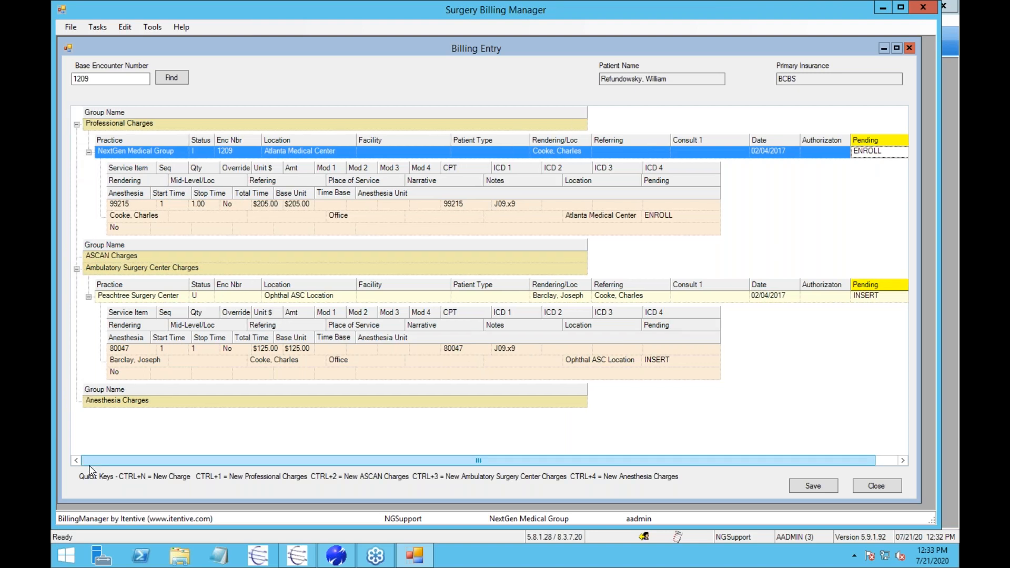
- Add a new encounter for Anesthesia Charges and assign its rendering provider through a last-name lookup
{"action": "right_click", "coordinate": [183, 404]}
{"action": "mouse_move", "coordinate": [210, 409]}
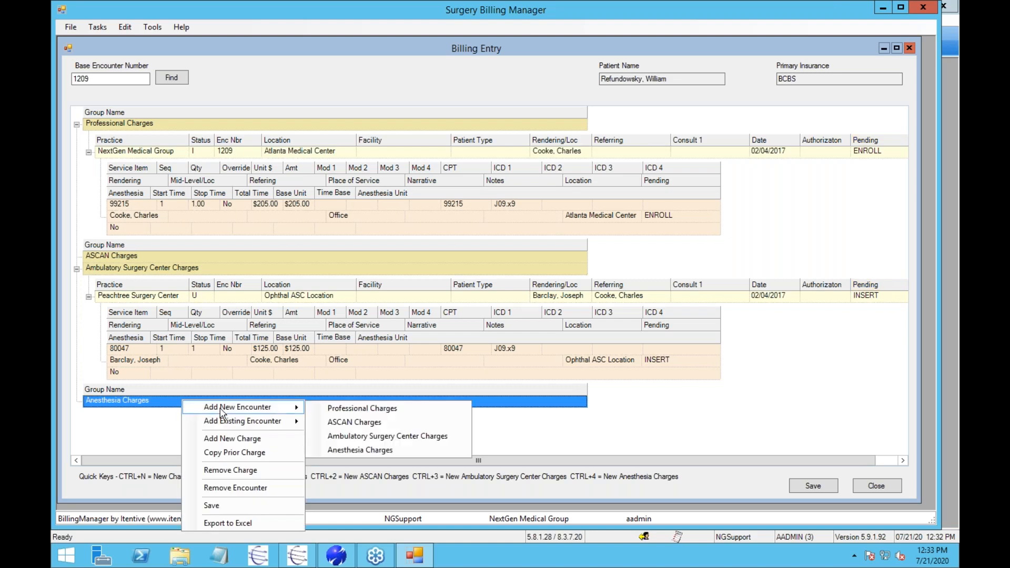
{"action": "left_click", "coordinate": [363, 450]}
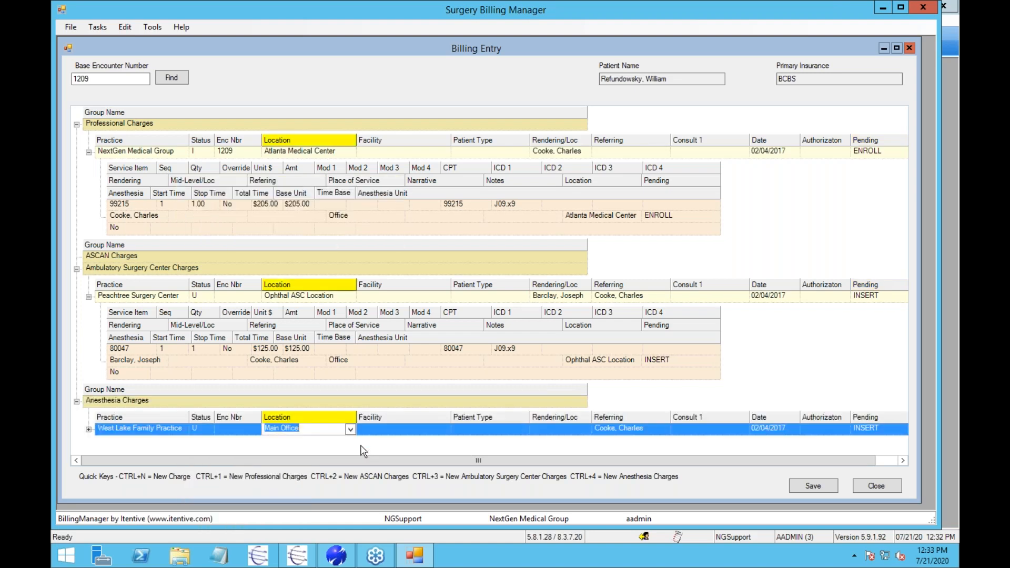
{"action": "left_click", "coordinate": [562, 431]}
{"action": "type", "text": "ba"}
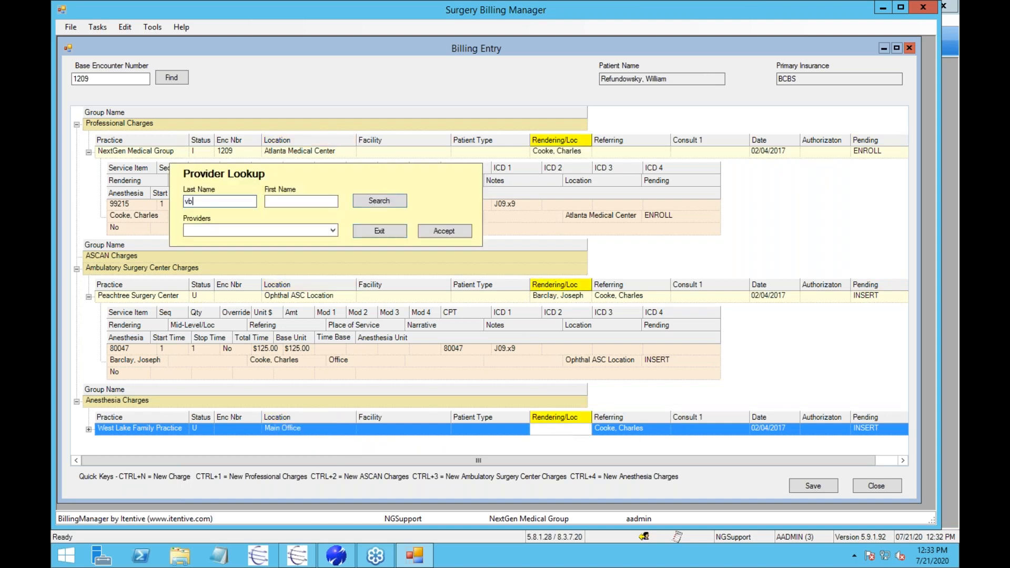
{"action": "key", "text": "Return"}
{"action": "key", "text": "Return"}
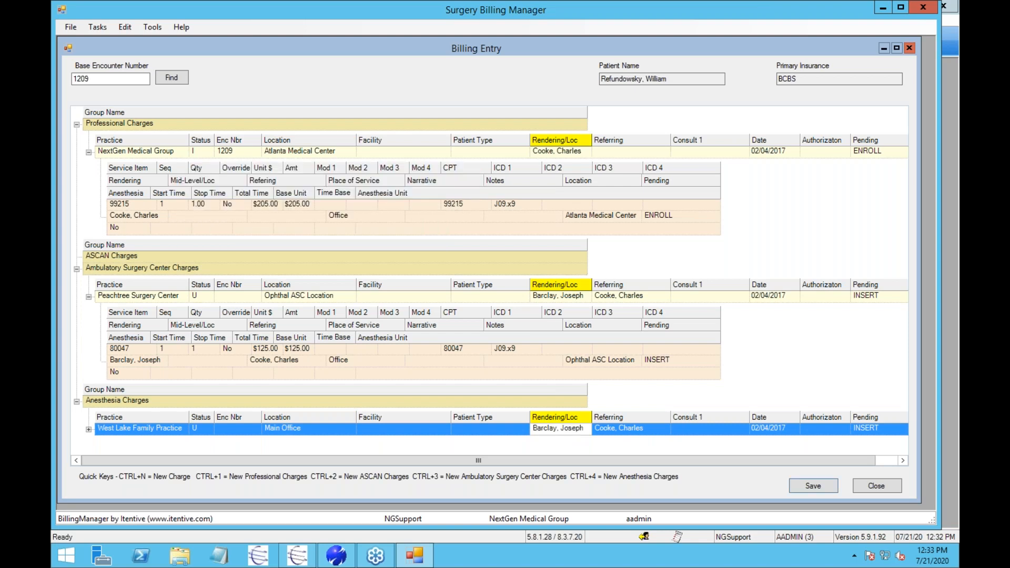
- Add a charge with service item 00102 to the West Lake Family Practice anesthesia encounter
{"action": "key", "text": "ctrl+n"}
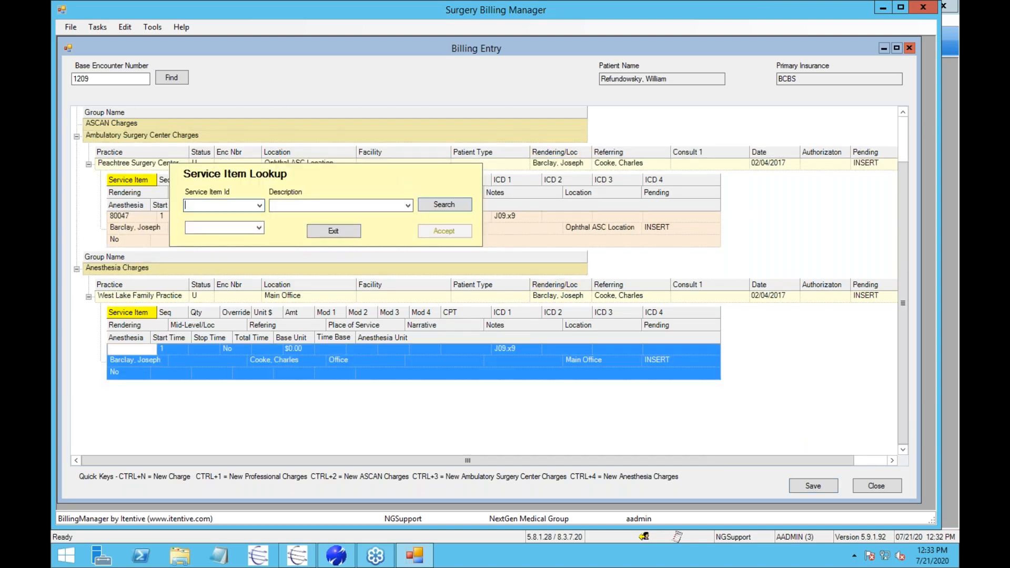
{"action": "type", "text": "00102"}
{"action": "key", "text": "Return"}
{"action": "key", "text": "Return"}
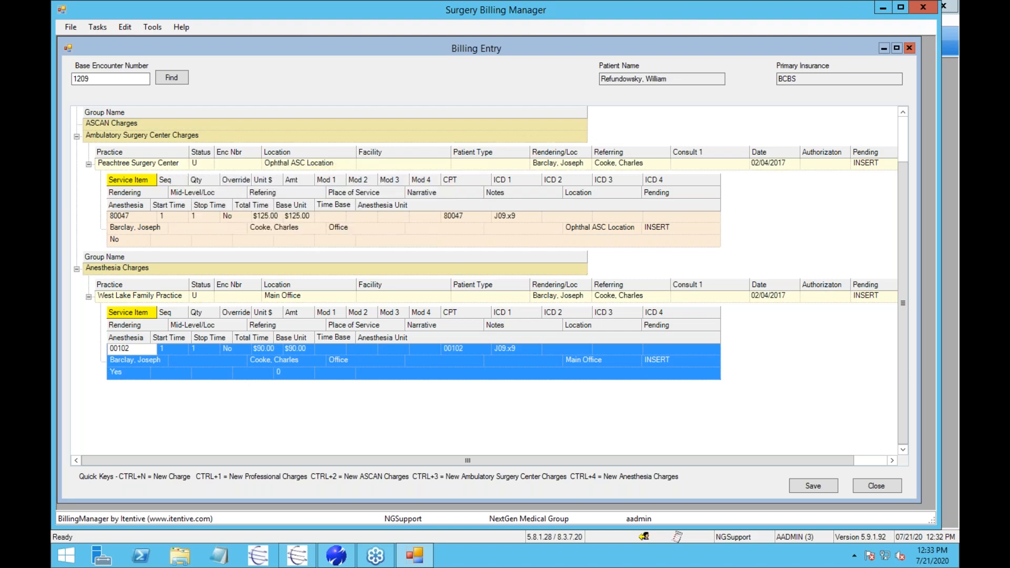
- Set the 00102 anesthesia charge's start time to 10:00 and stop time to 11:35
{"action": "left_click", "coordinate": [168, 372]}
{"action": "type", "text": "10:00"}
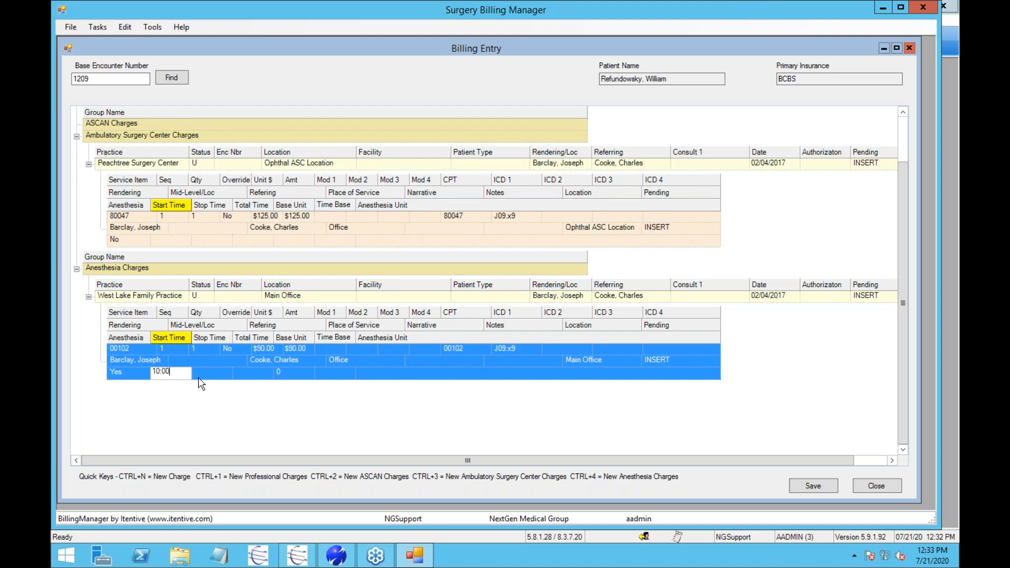
{"action": "key", "text": "Tab"}
{"action": "type", "text": "11:35"}
{"action": "key", "text": "Tab"}
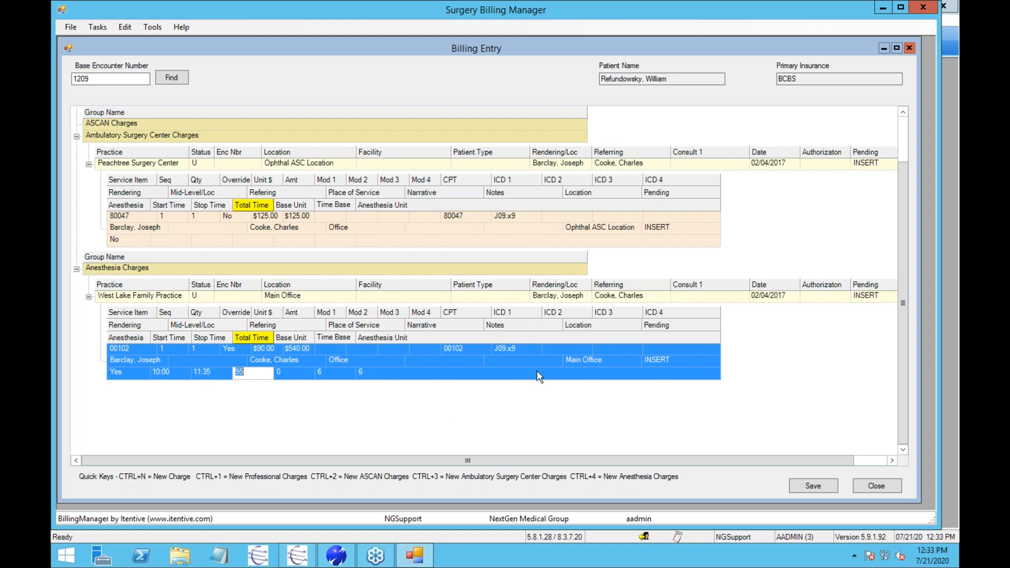
- Save the new encounters and charges and reload base encounter 1209 to check the linked encounters
{"action": "key", "text": "ctrl+1"}
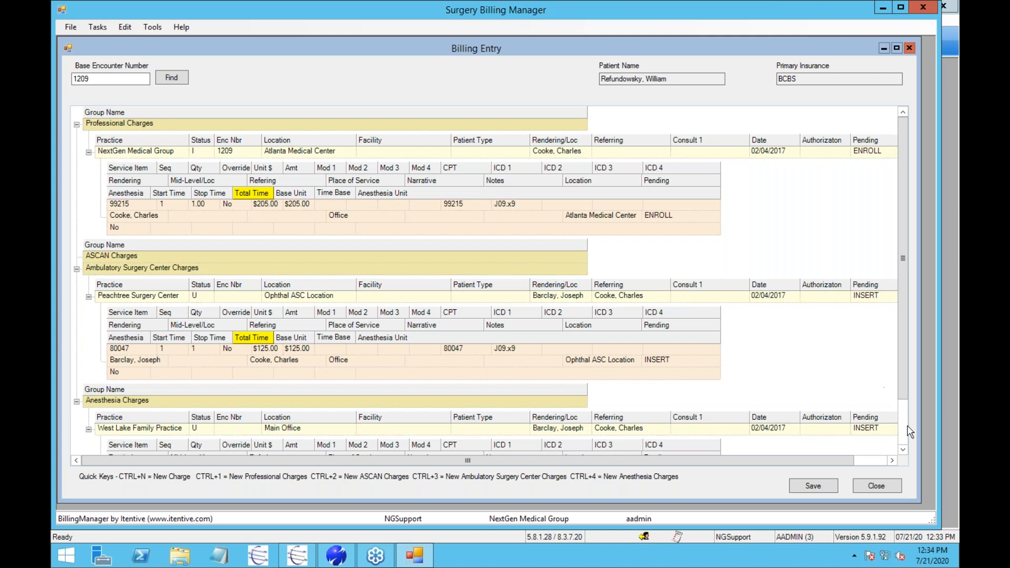
{"action": "left_click", "coordinate": [902, 450]}
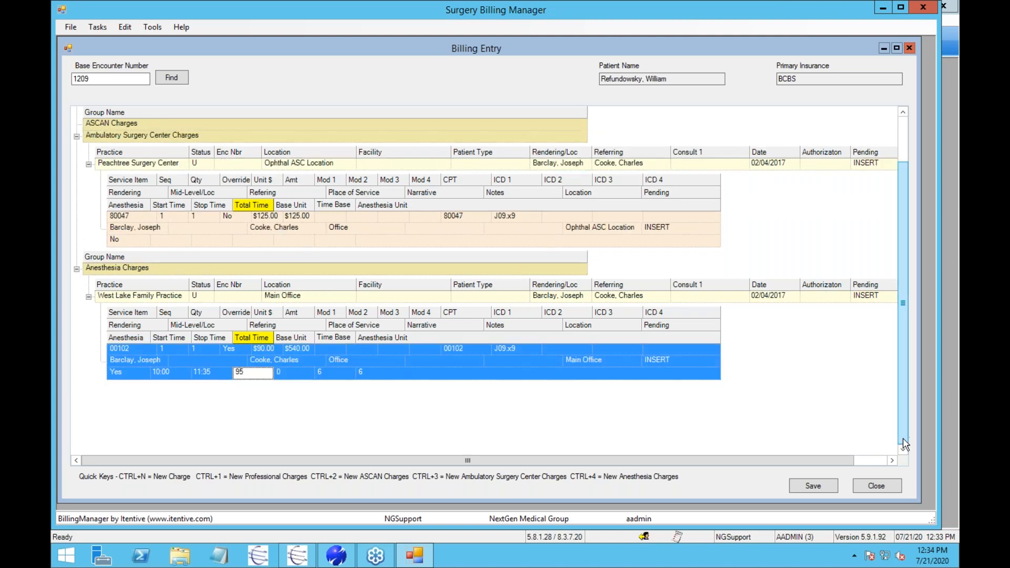
{"action": "left_click", "coordinate": [811, 487]}
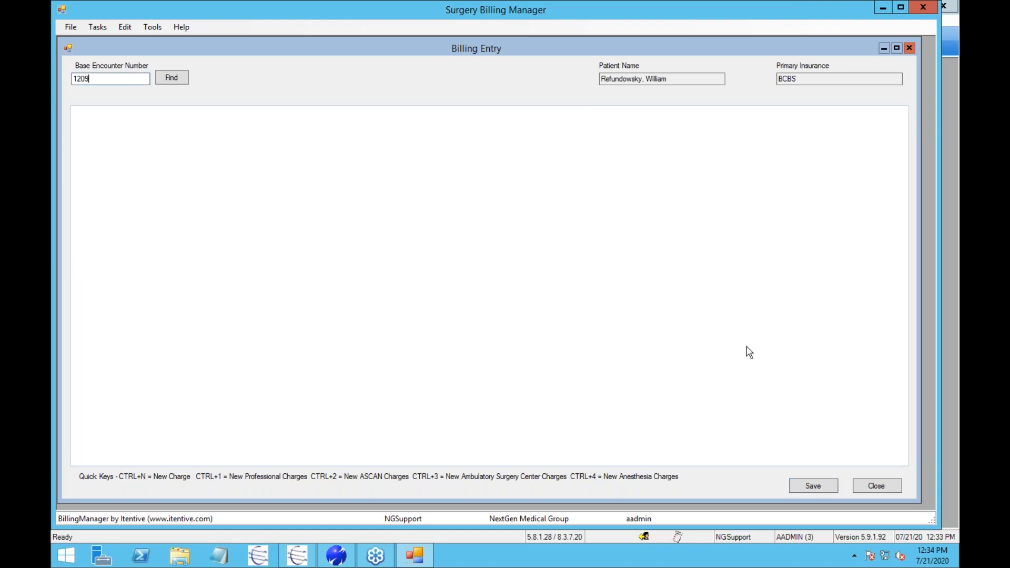
{"action": "left_click", "coordinate": [171, 78]}
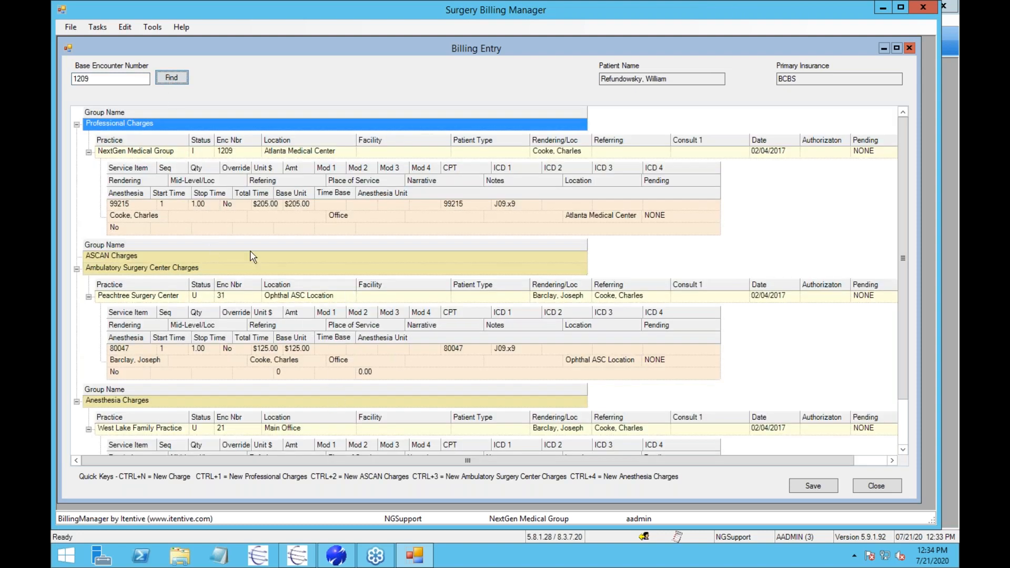
{"action": "left_click", "coordinate": [165, 298]}
- Switch to NextGen and change the practice to Peachtree Surgery Center
{"action": "left_click", "coordinate": [337, 555]}
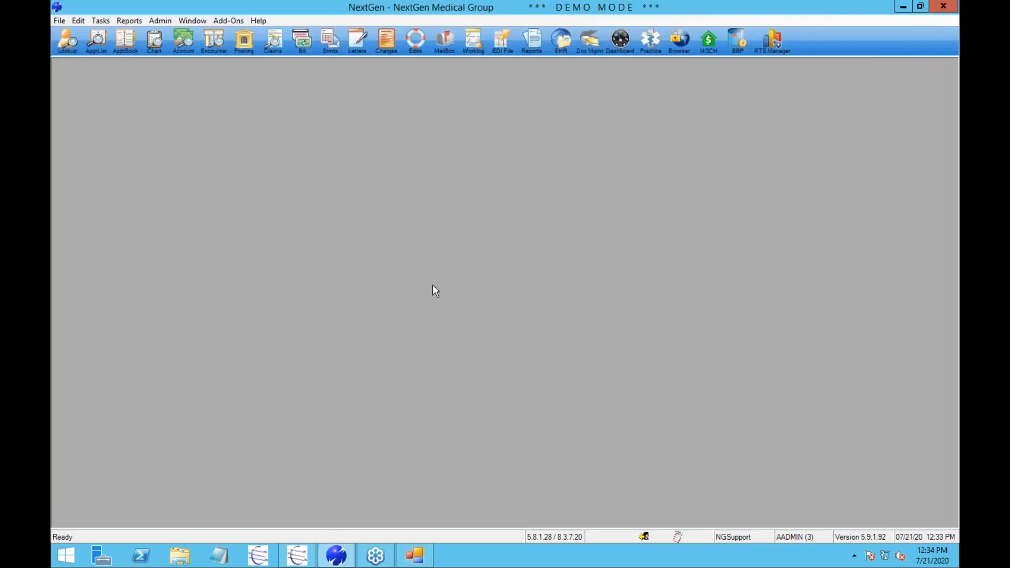
{"action": "left_click", "coordinate": [651, 41]}
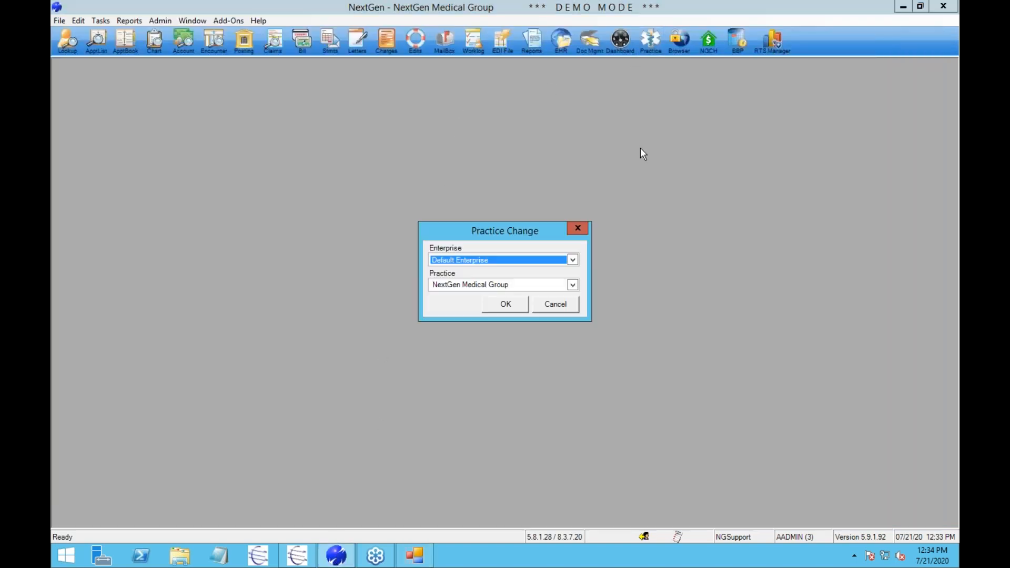
{"action": "left_click", "coordinate": [573, 259]}
{"action": "left_click", "coordinate": [573, 260]}
{"action": "left_click", "coordinate": [573, 285]}
{"action": "left_click", "coordinate": [572, 285]}
{"action": "left_click", "coordinate": [522, 307]}
{"action": "left_click", "coordinate": [520, 302]}
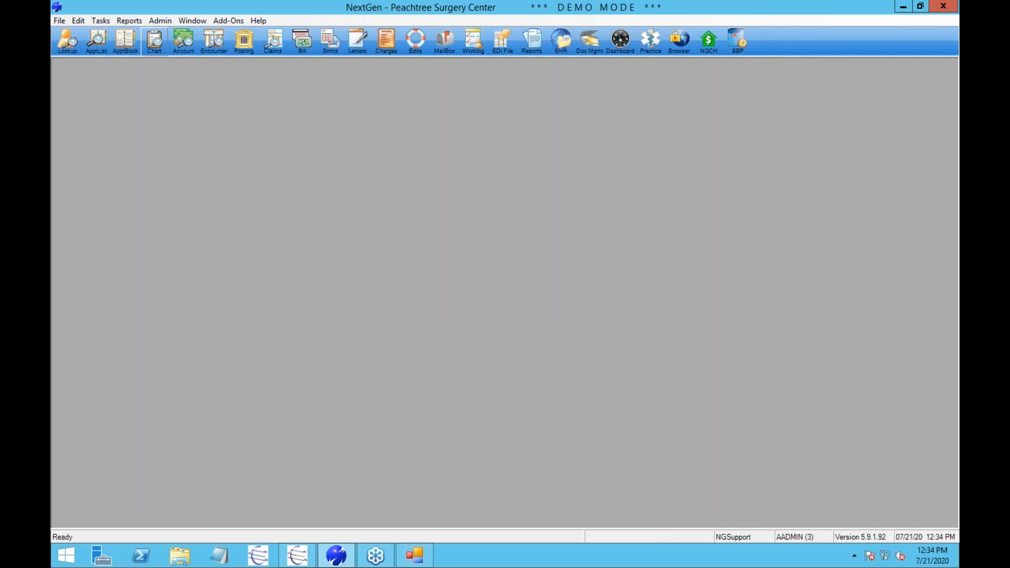
- Look up the patient and open the chart at the Peachtree Surgery Center encounter
{"action": "left_click", "coordinate": [650, 189]}
{"action": "type", "text": "35"}
{"action": "key", "text": "Return"}
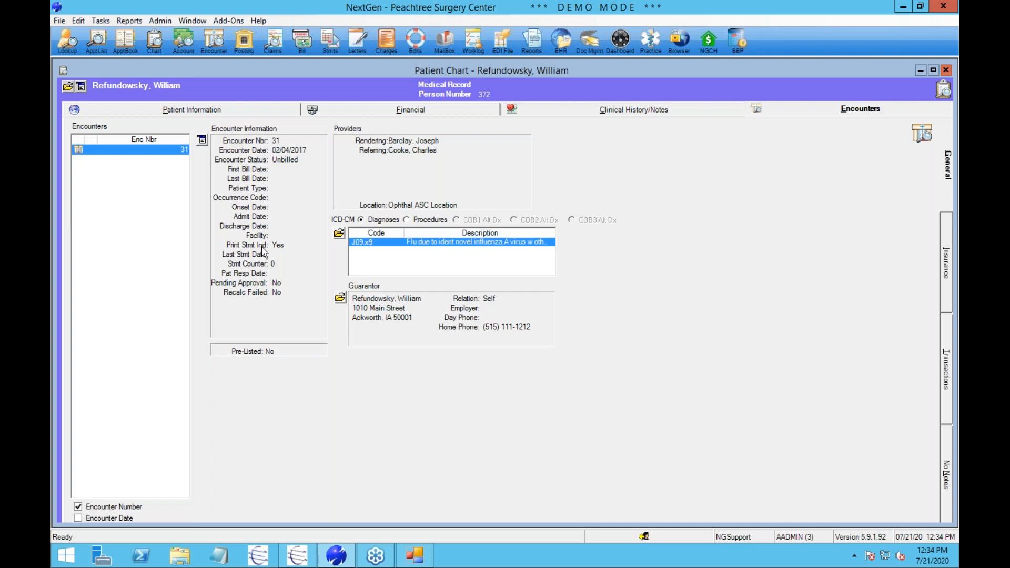
- Review the encounter's transactions, the patient's demographics and the encounter insurance, and return to Surgery Billing Manager
{"action": "left_click", "coordinate": [946, 373]}
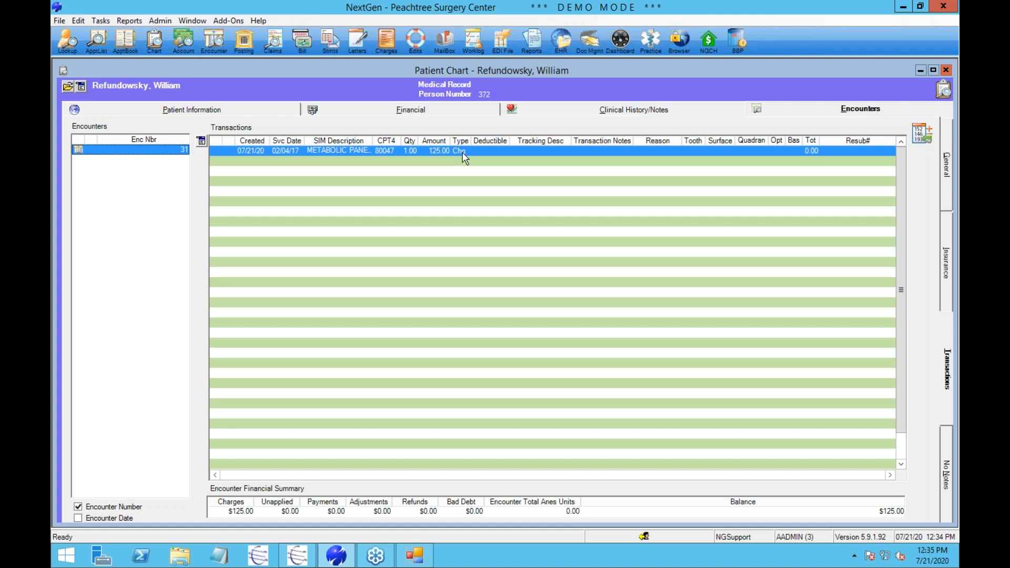
{"action": "left_click", "coordinate": [231, 112]}
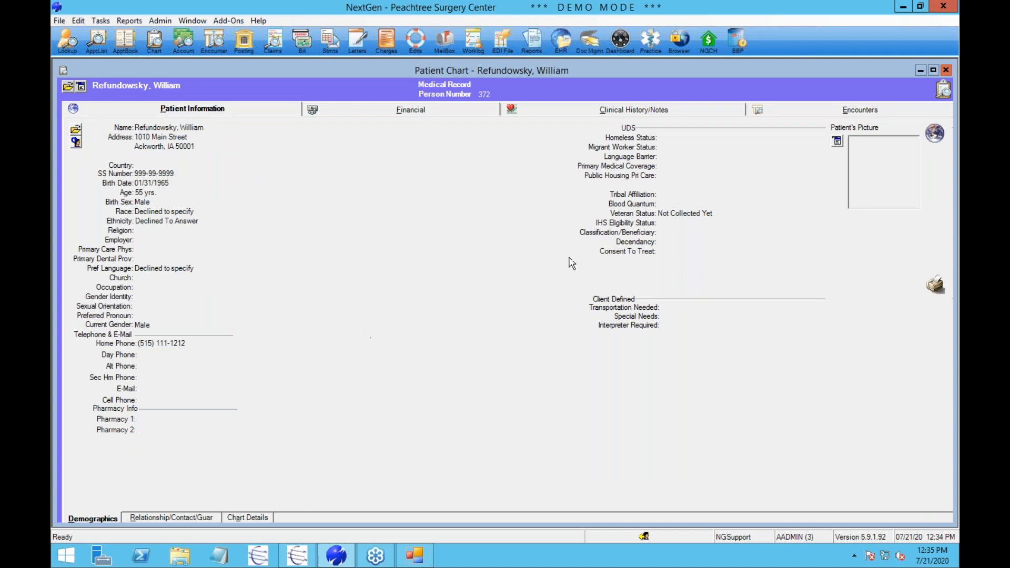
{"action": "left_click", "coordinate": [845, 109]}
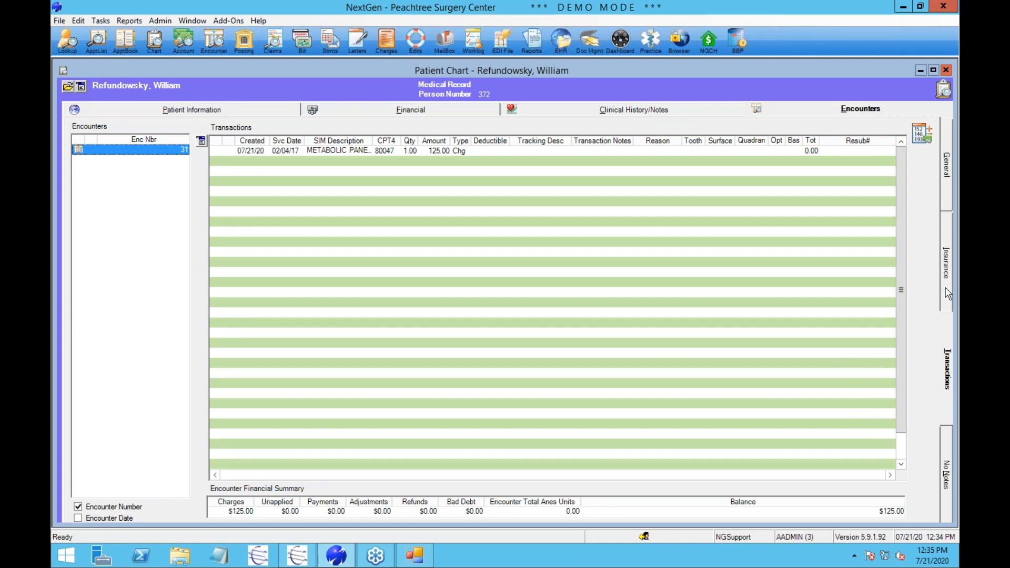
{"action": "left_click", "coordinate": [946, 268]}
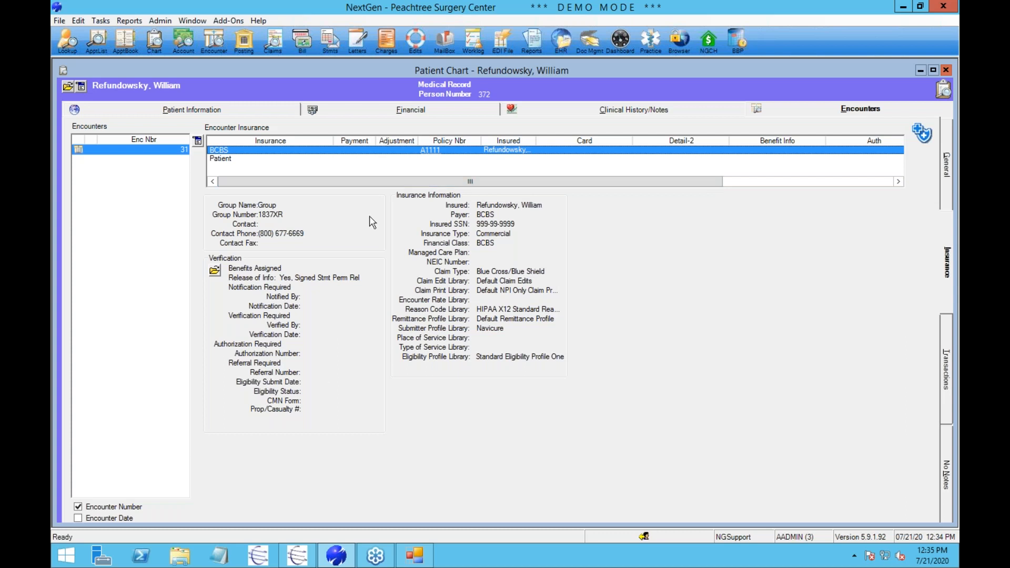
{"action": "left_click", "coordinate": [414, 555]}
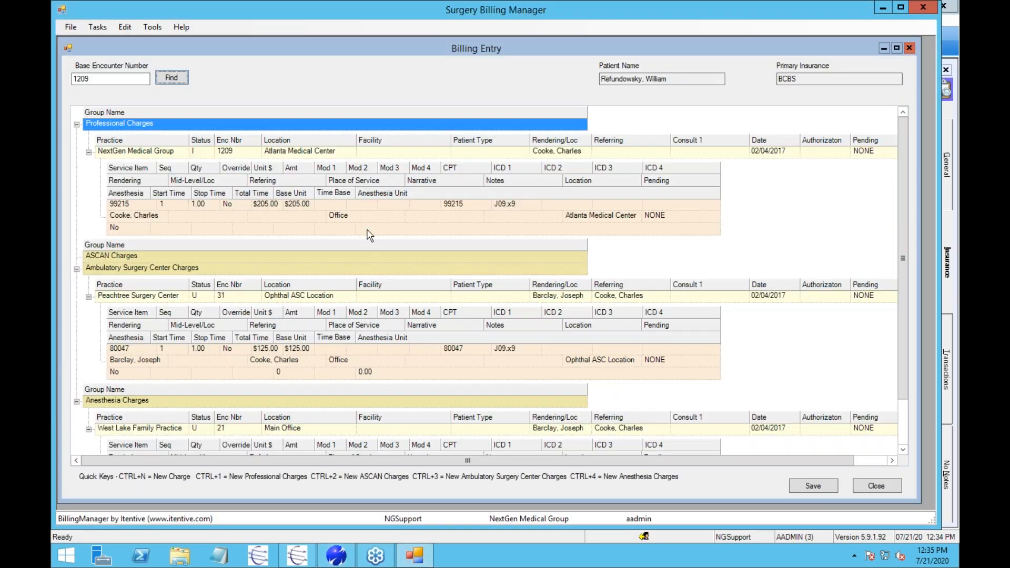